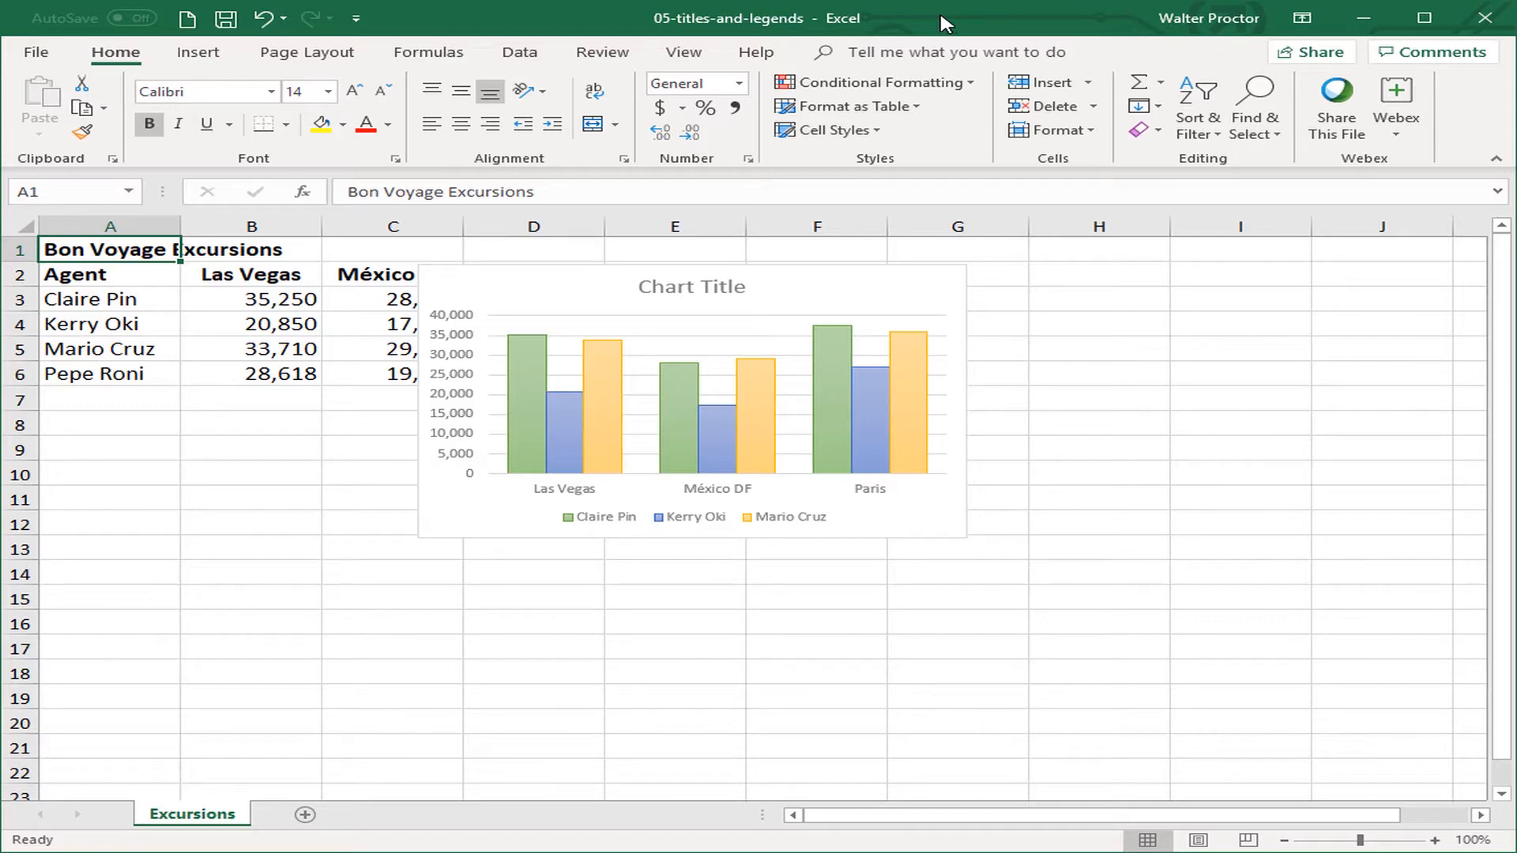
Step: Examine the title placement options available for the excursions column chart
click(908, 291)
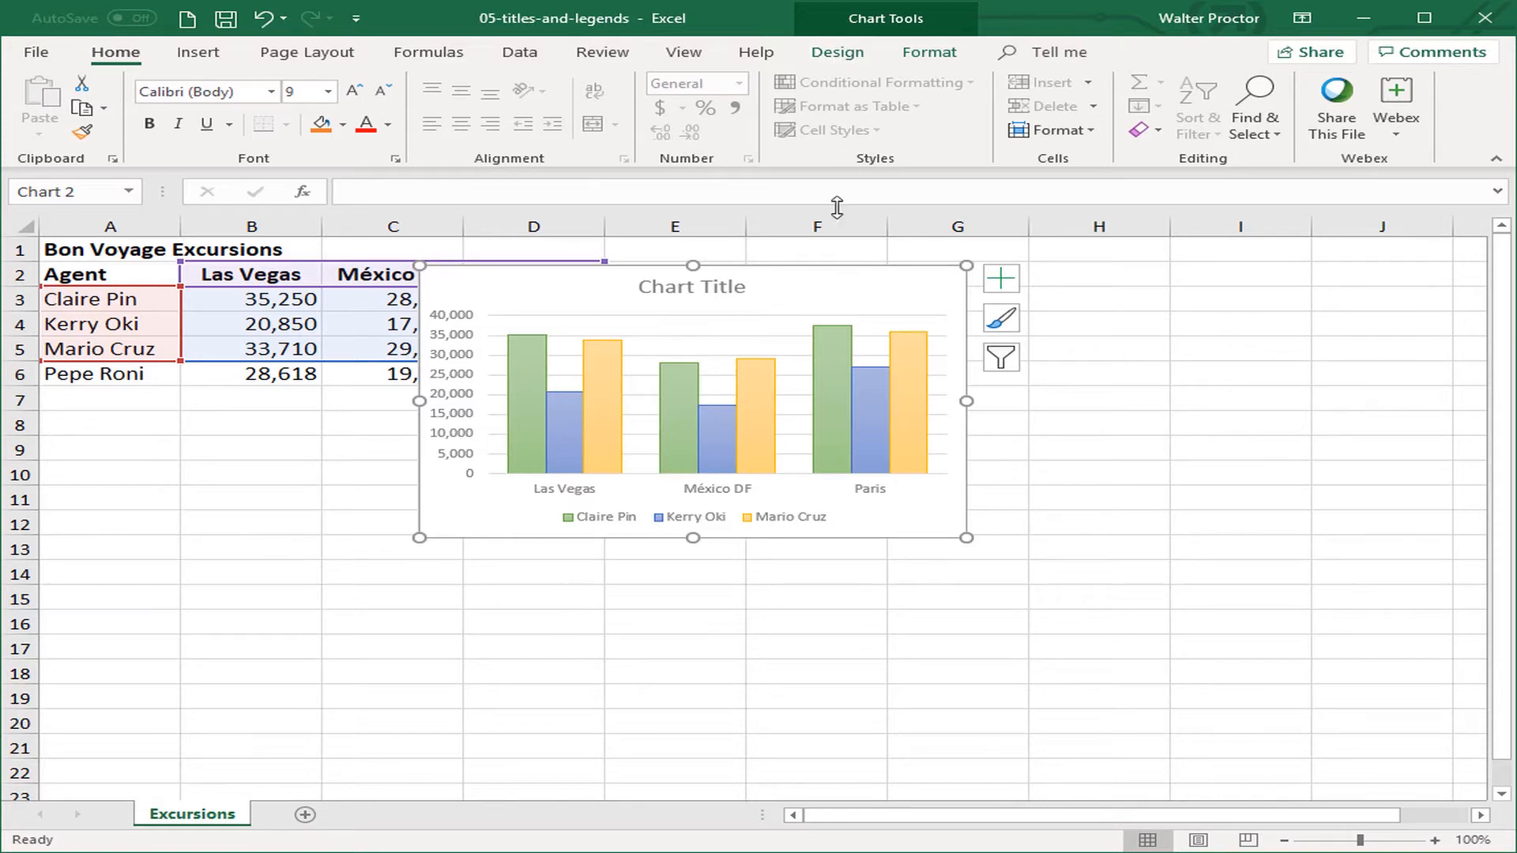
click(851, 43)
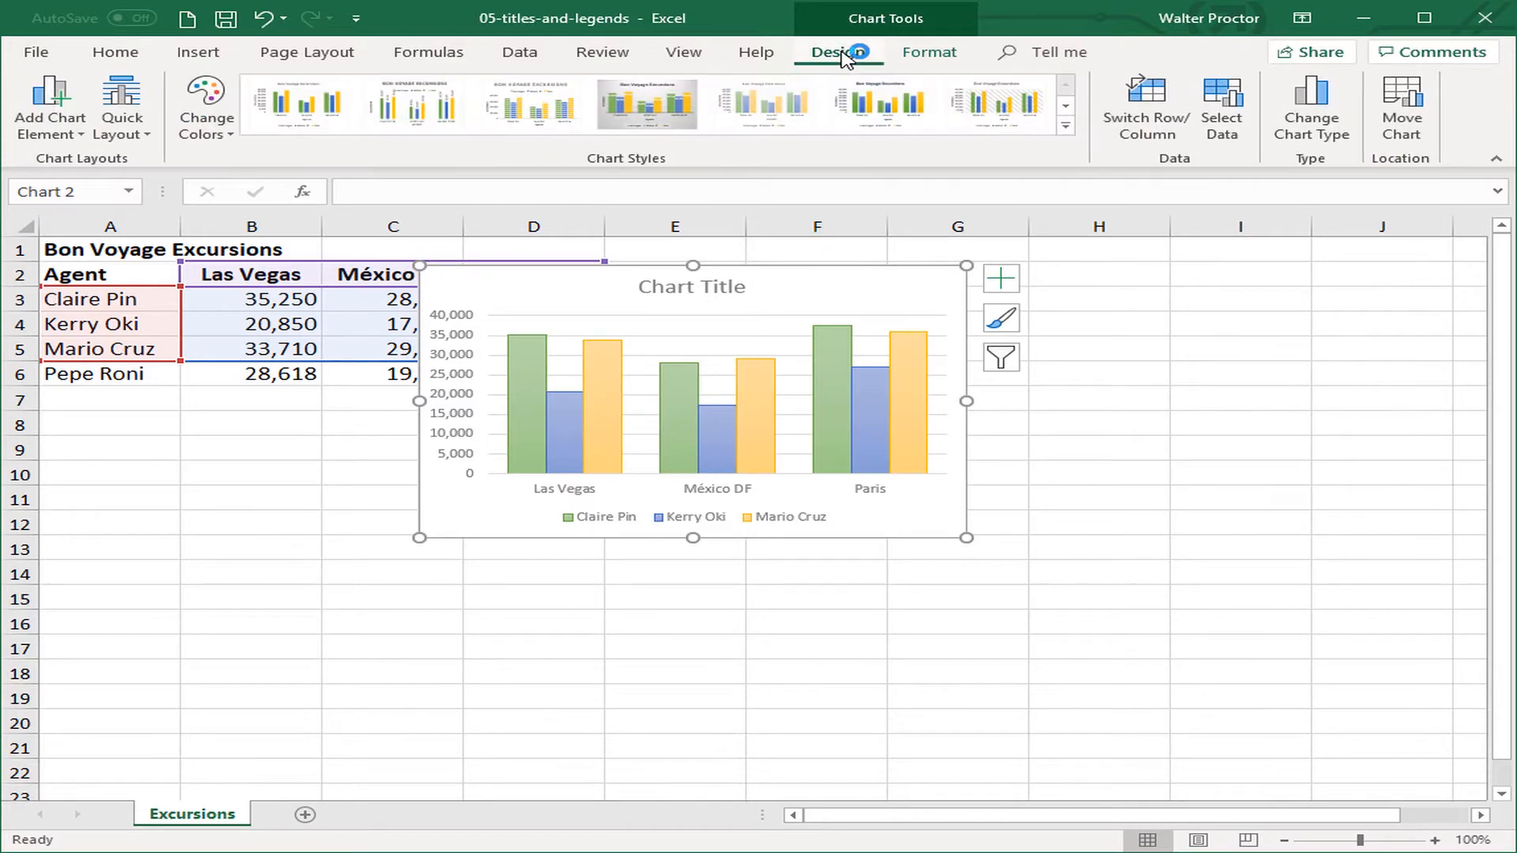
click(64, 119)
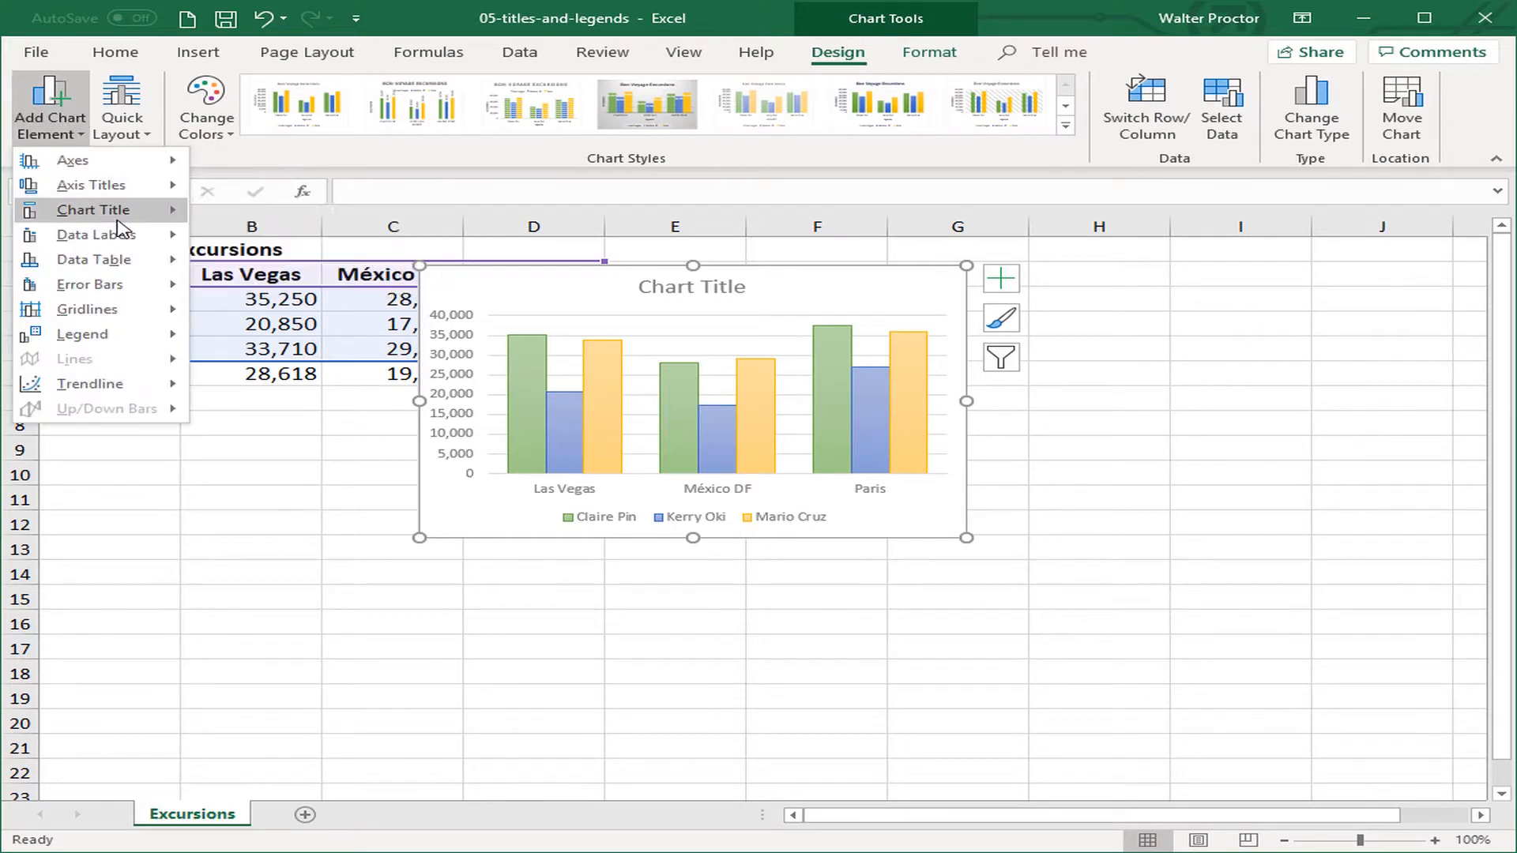
mouse_move(117, 212)
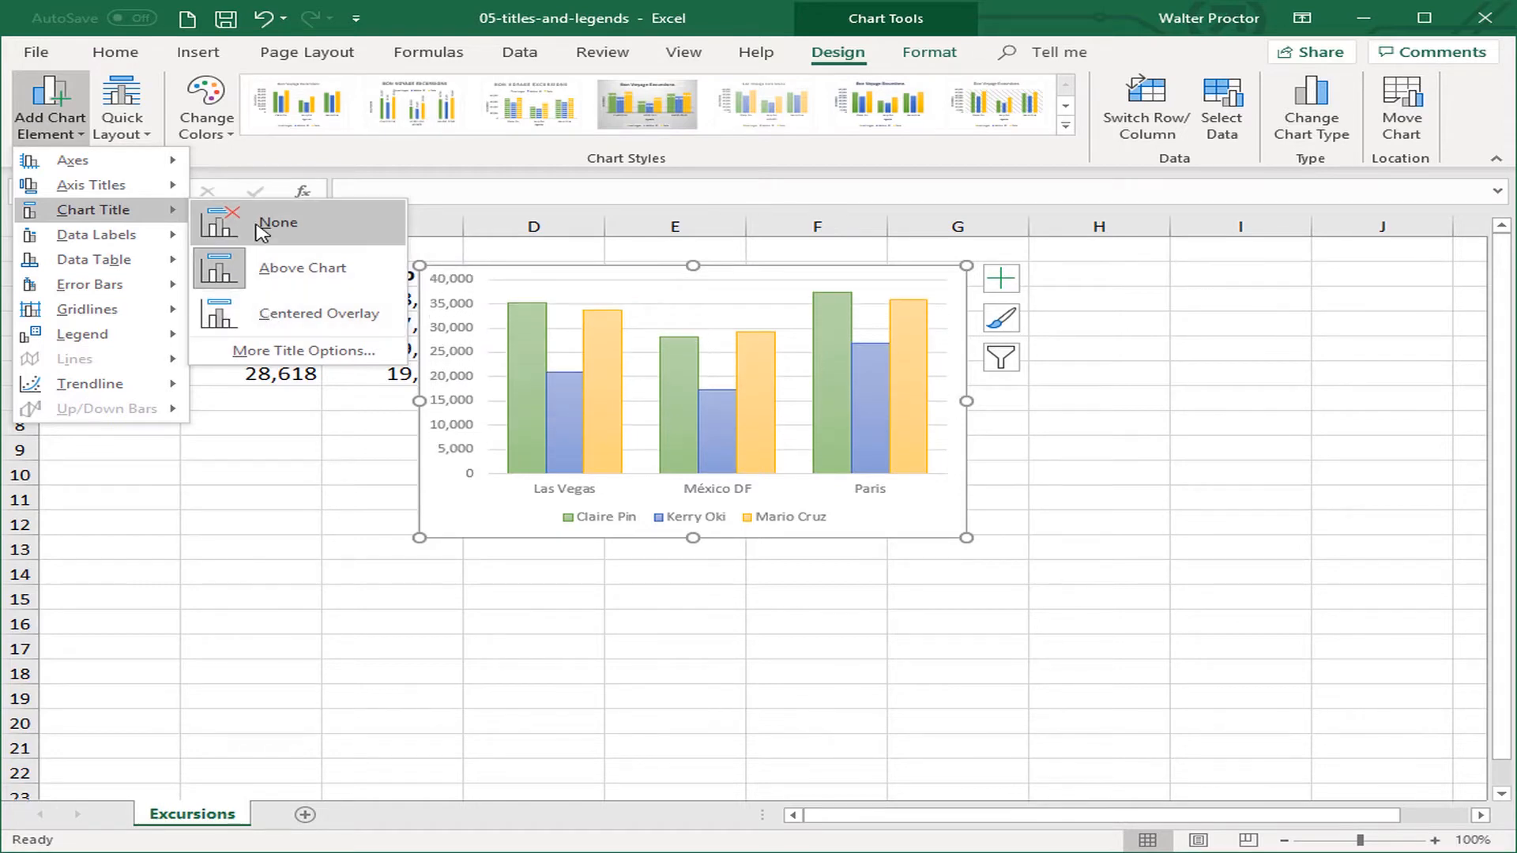
click(55, 125)
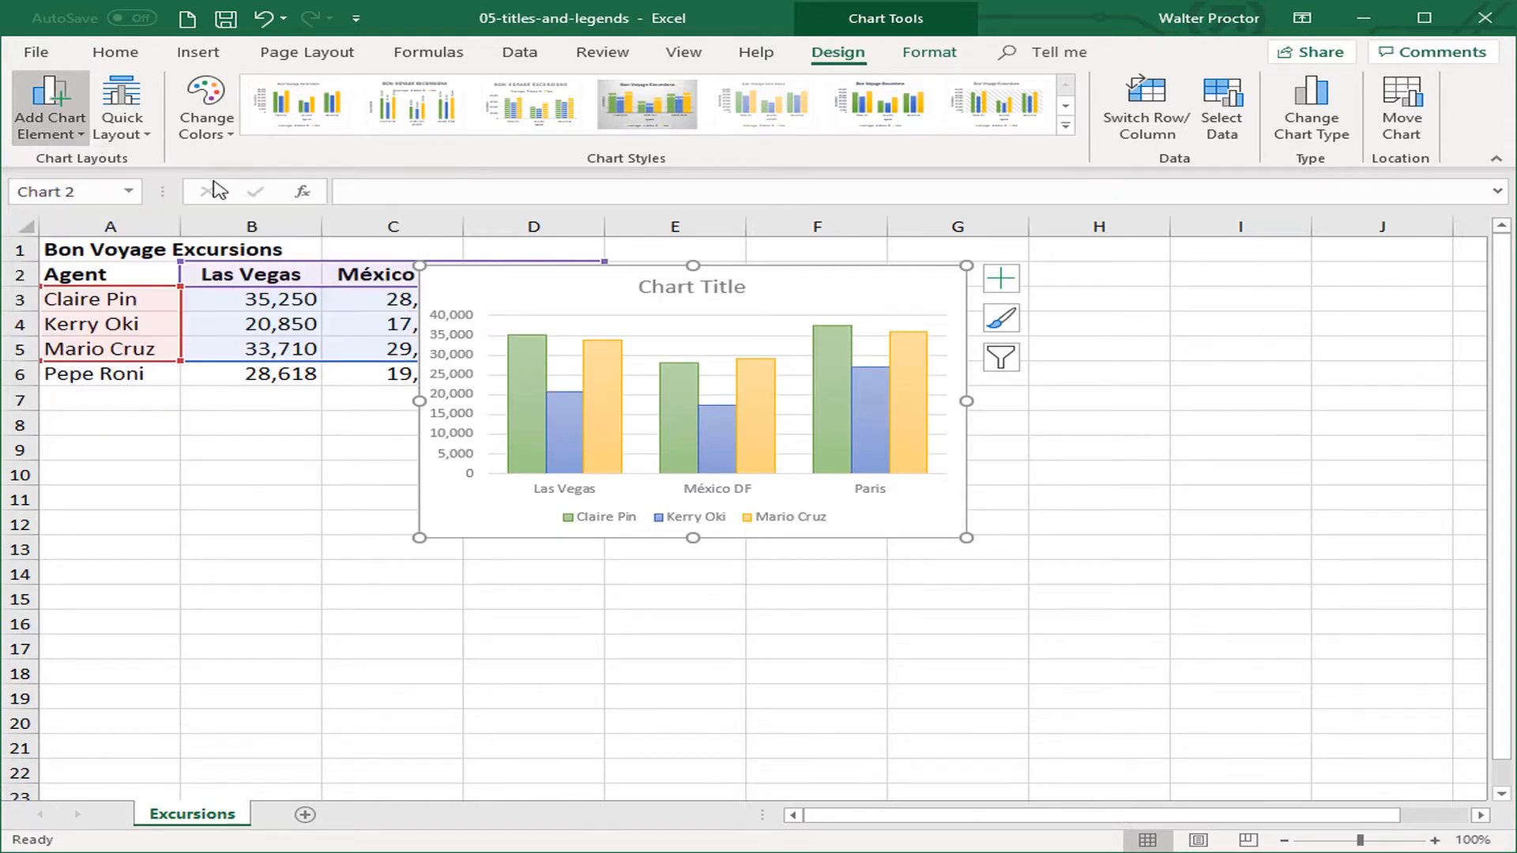
Step: Replace the chart's placeholder title with "Bon Voyage Excursions" and close the title formatting options
double_click(685, 290)
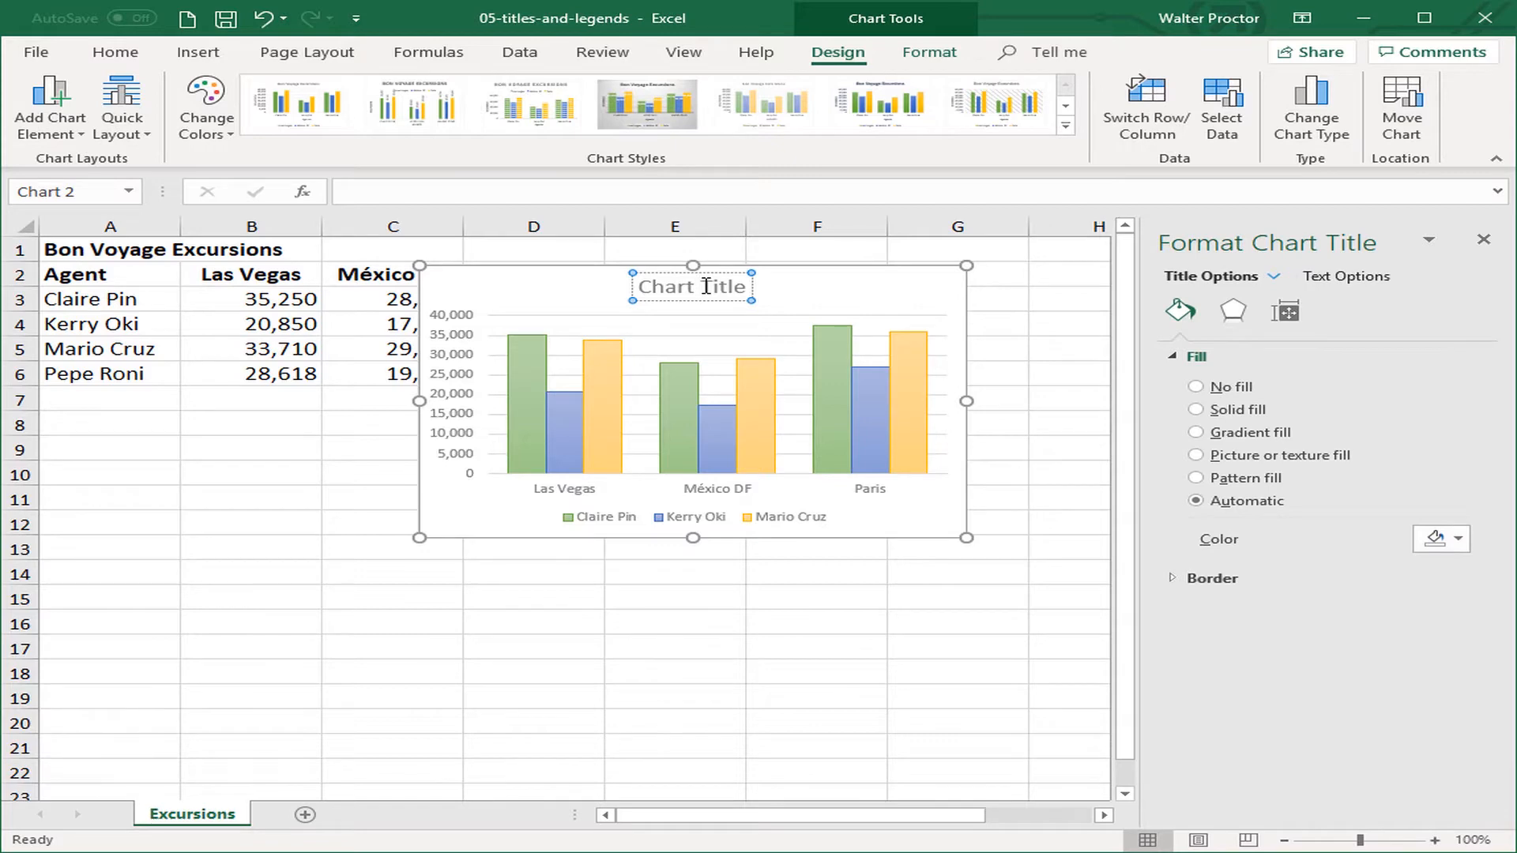
right_click(705, 288)
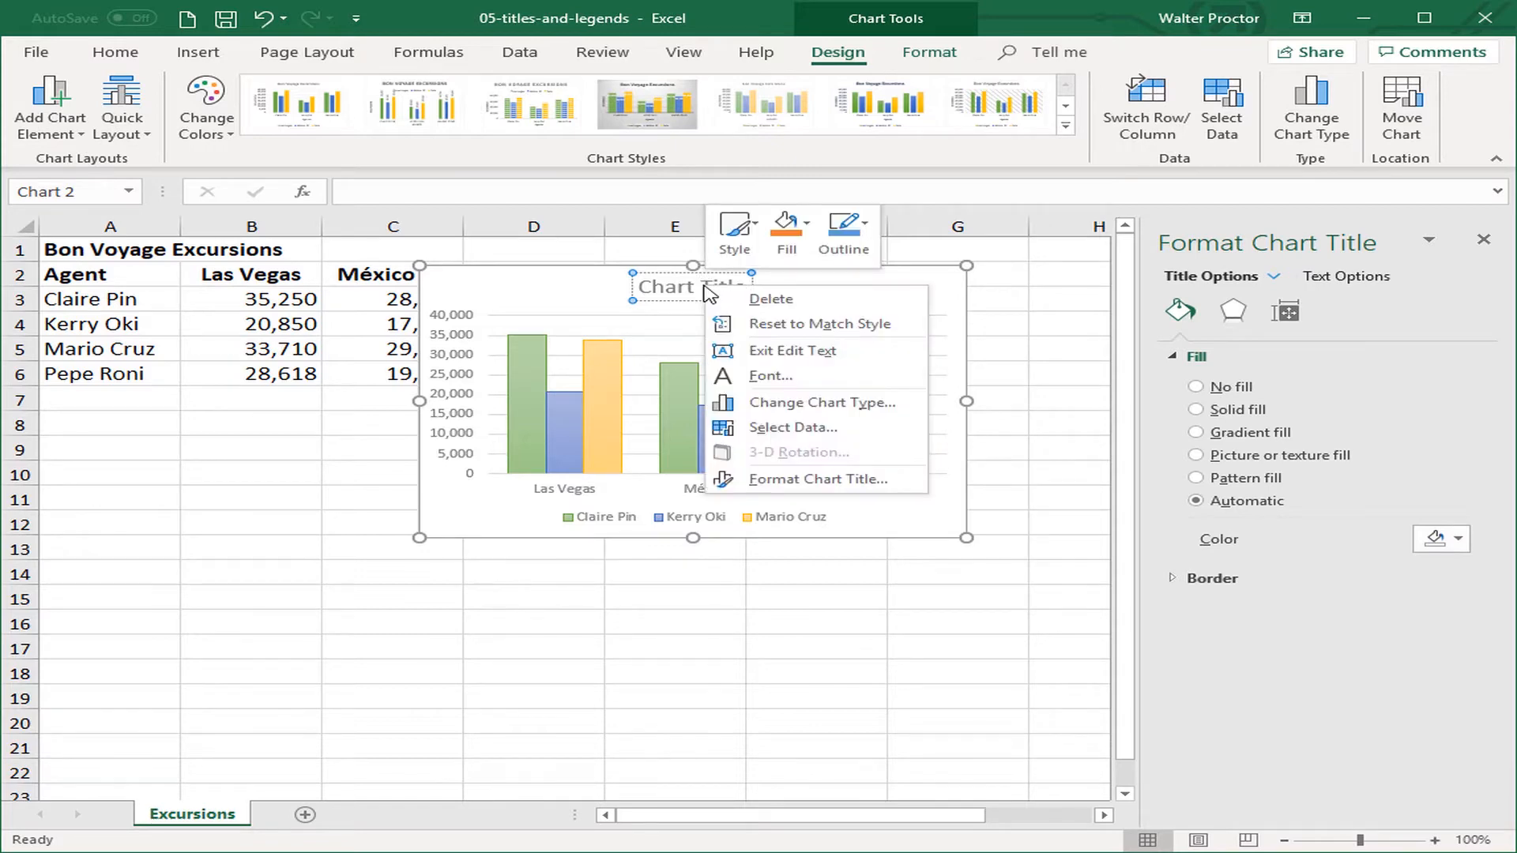
click(765, 354)
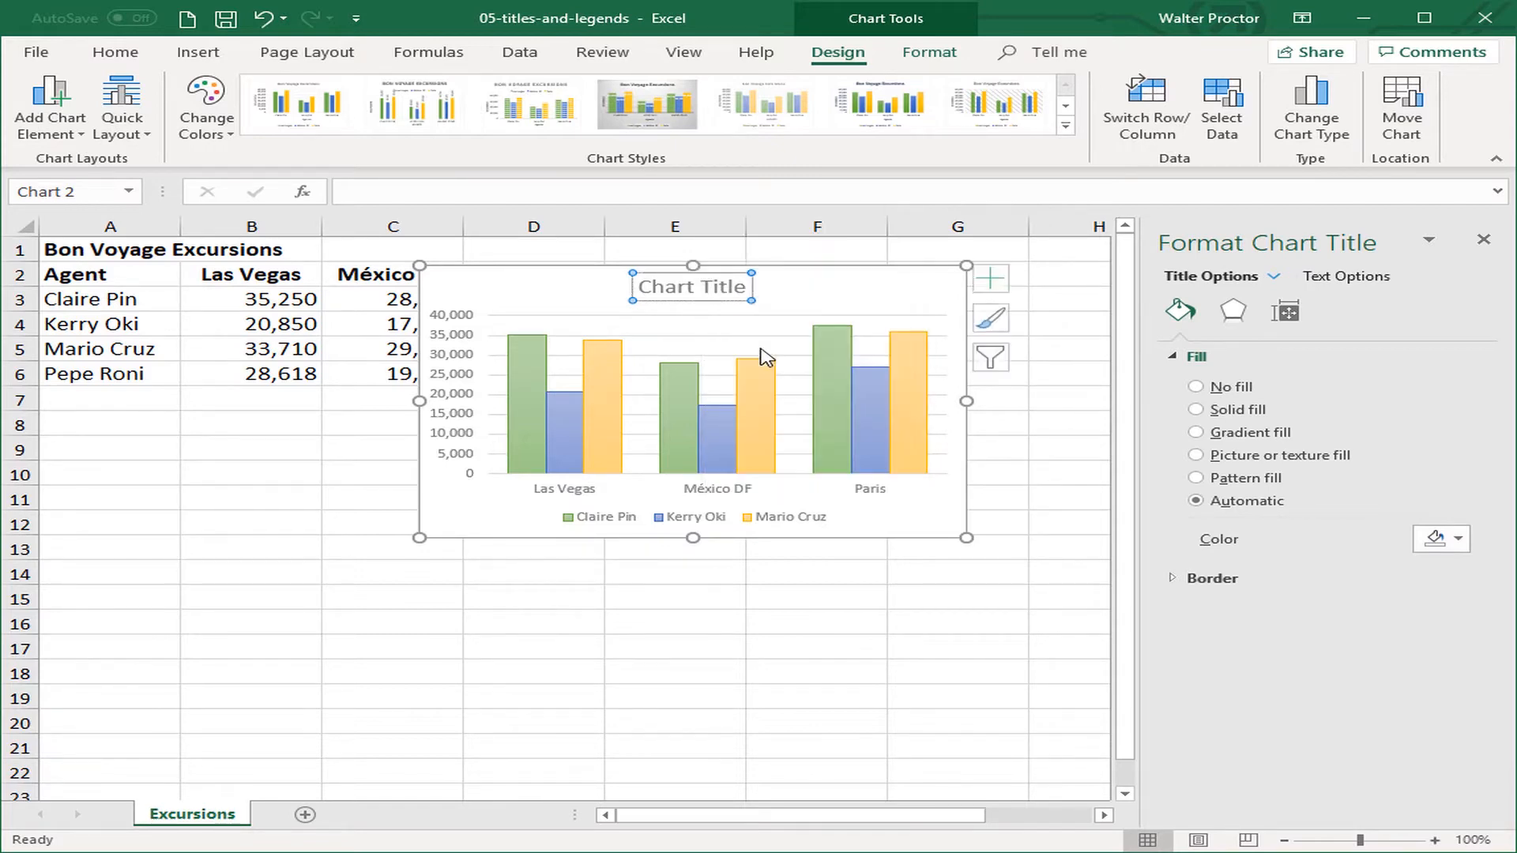
click(742, 285)
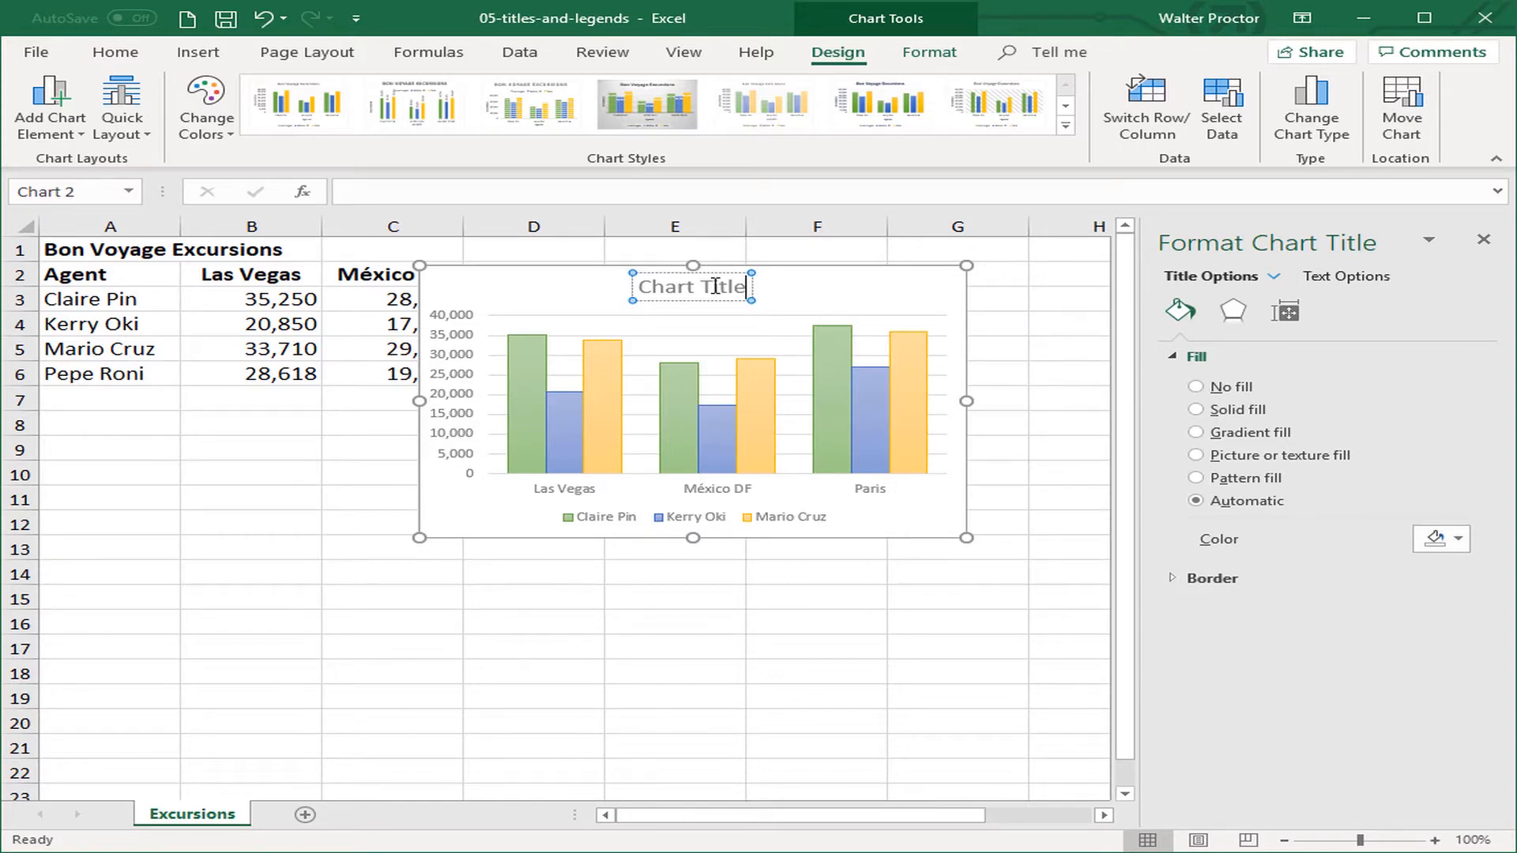
triple_click(715, 286)
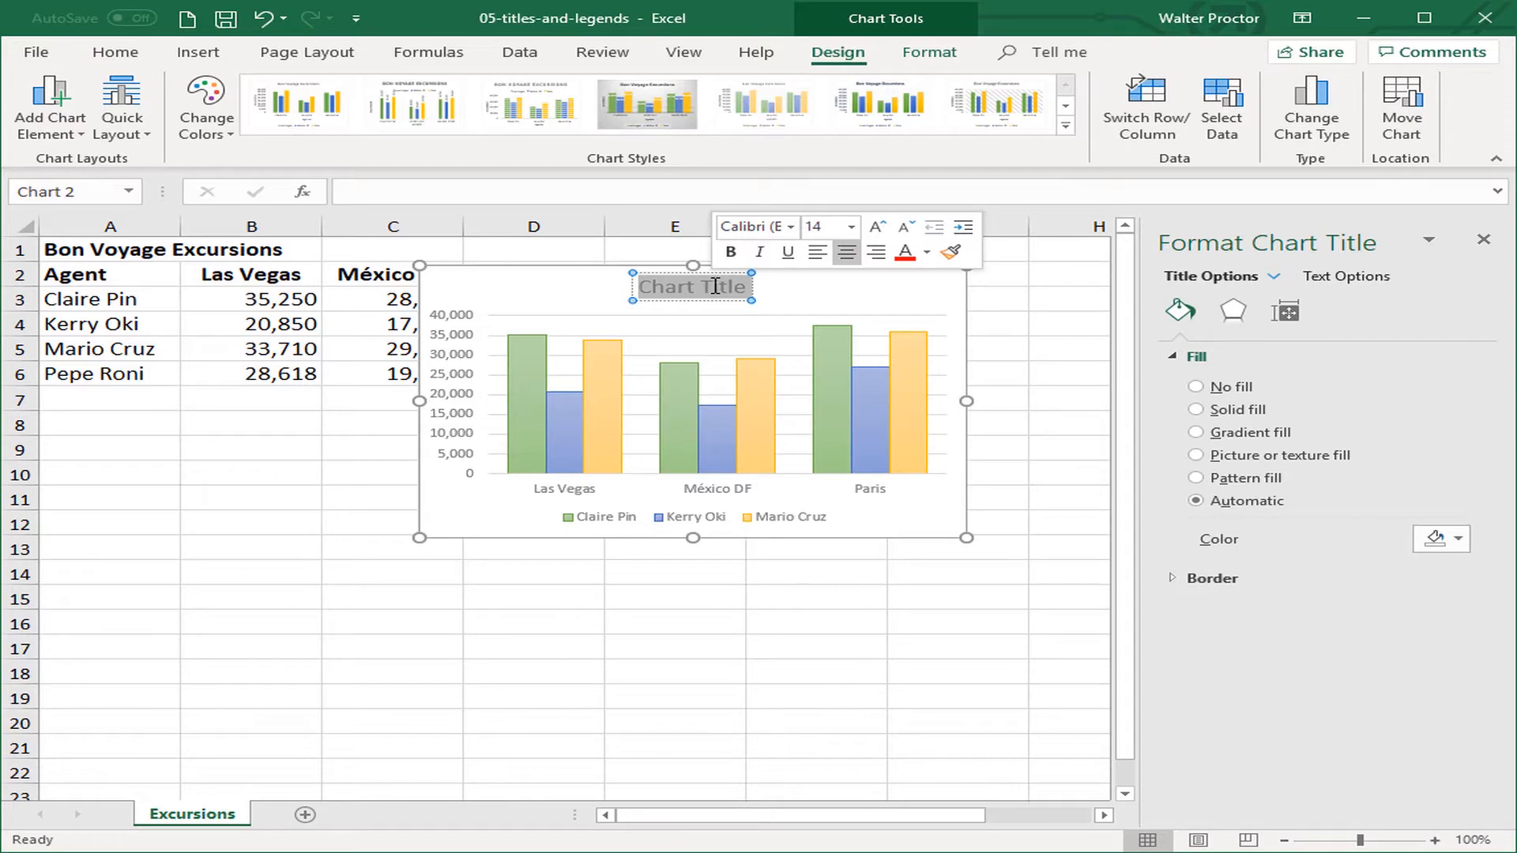
text(Bo)
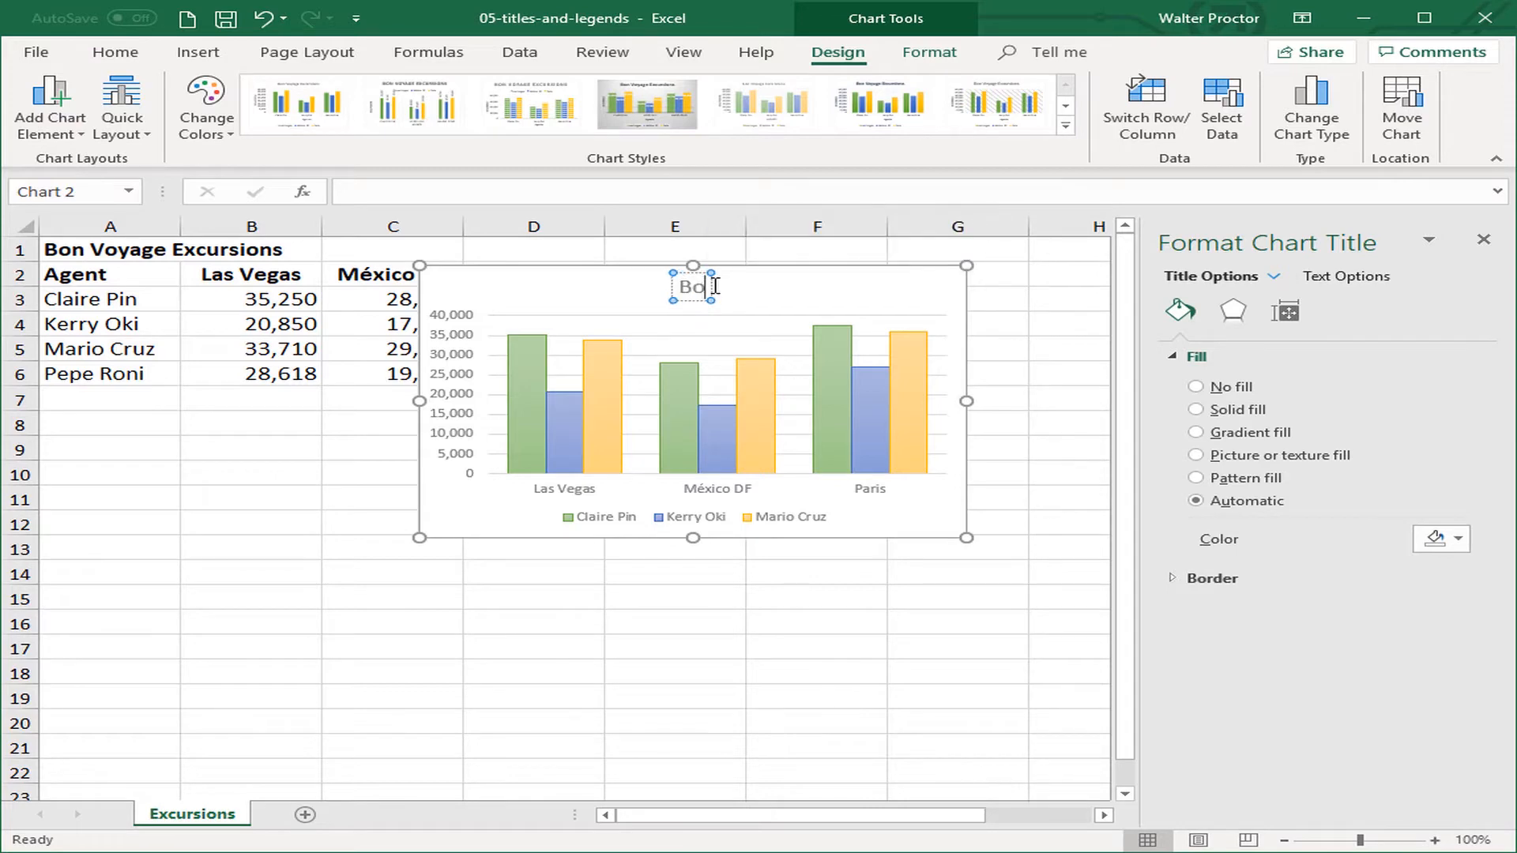
text(n Voyag)
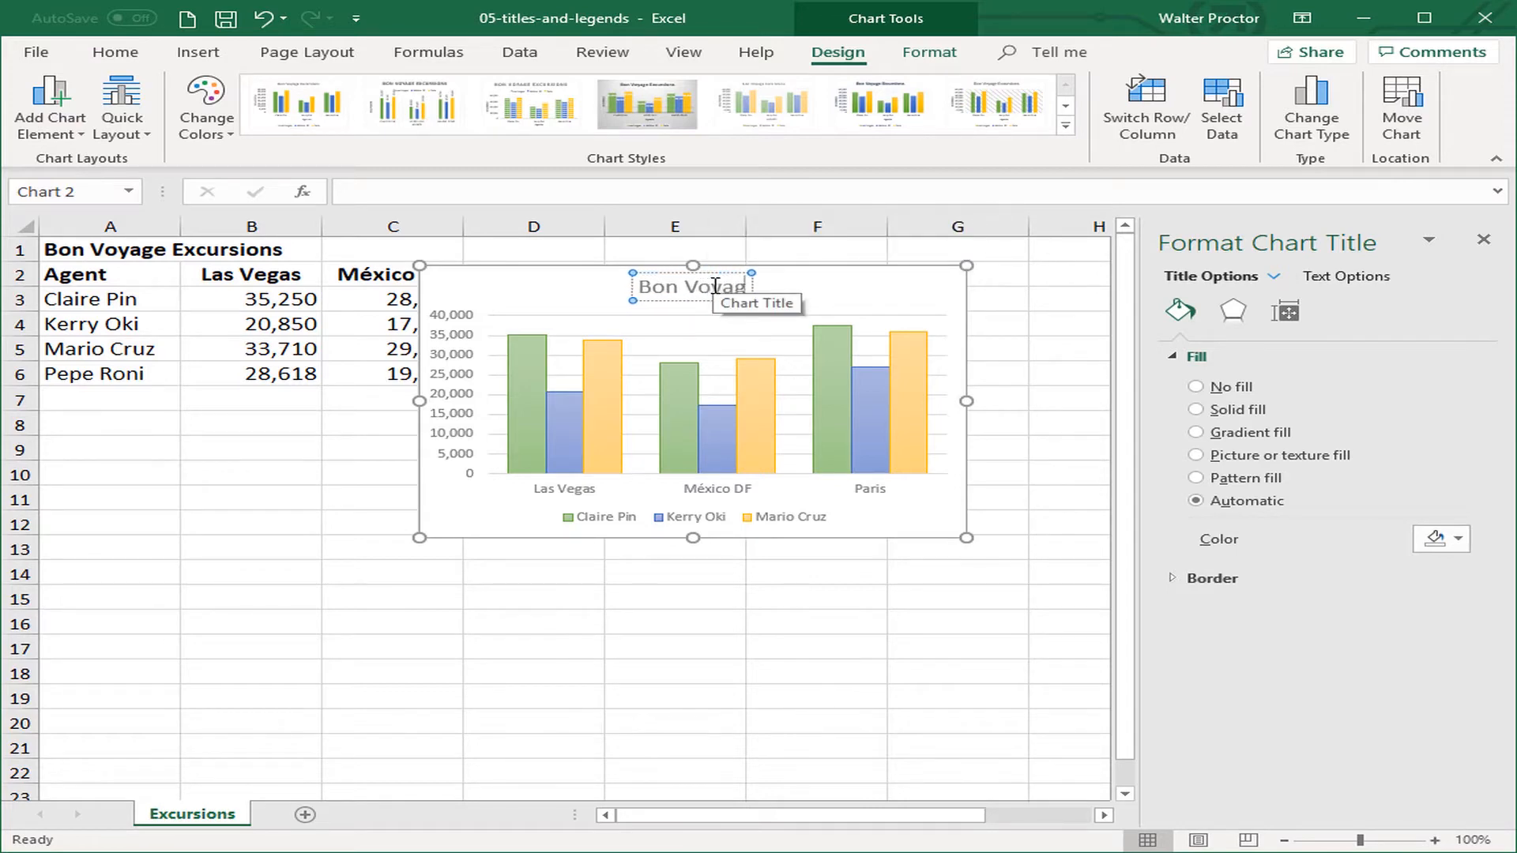
text(e Excurs)
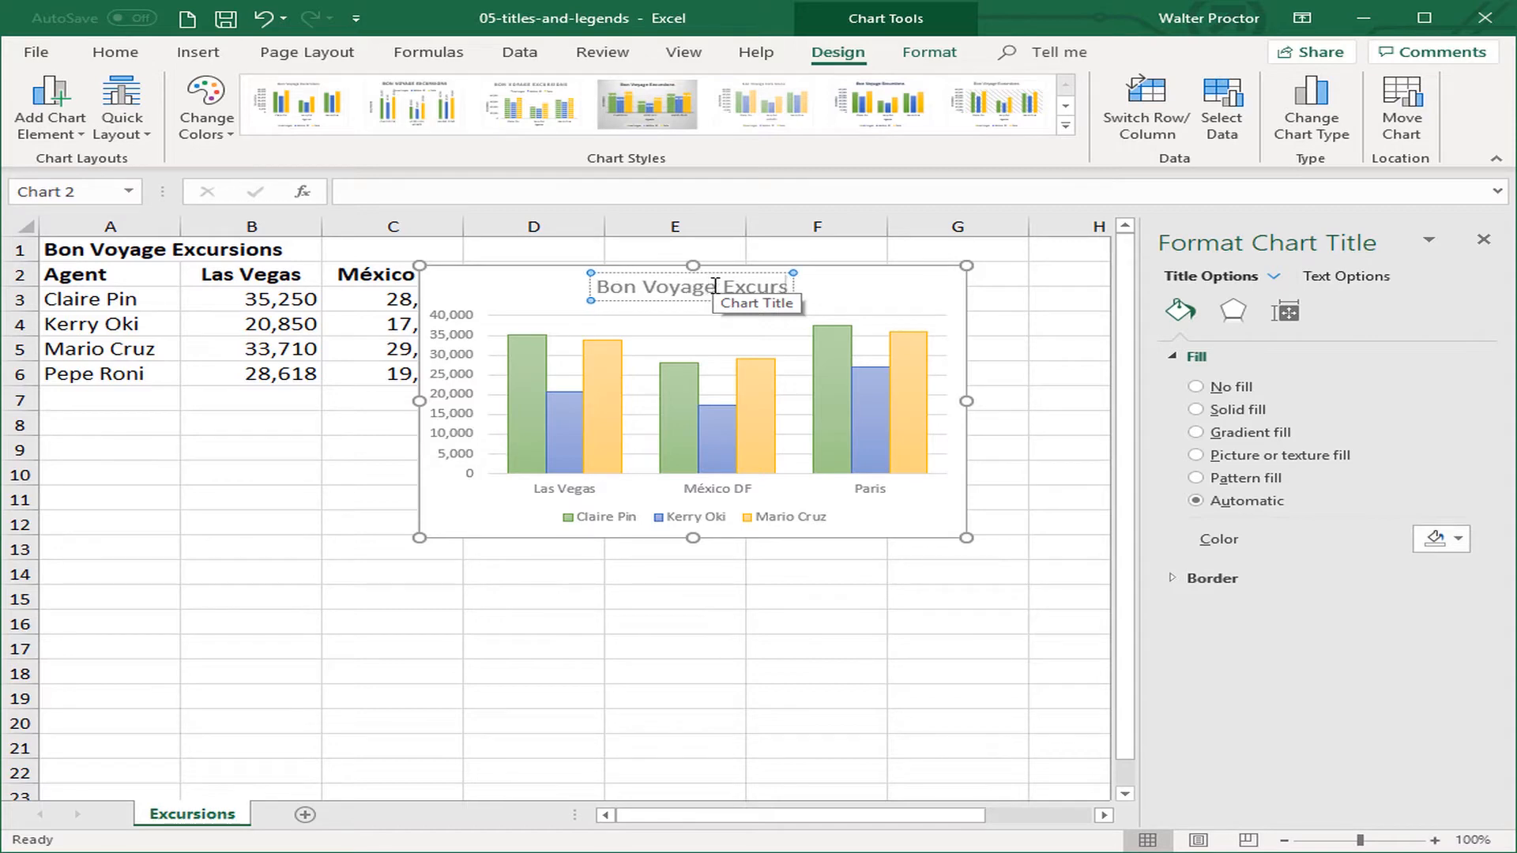
text(ions)
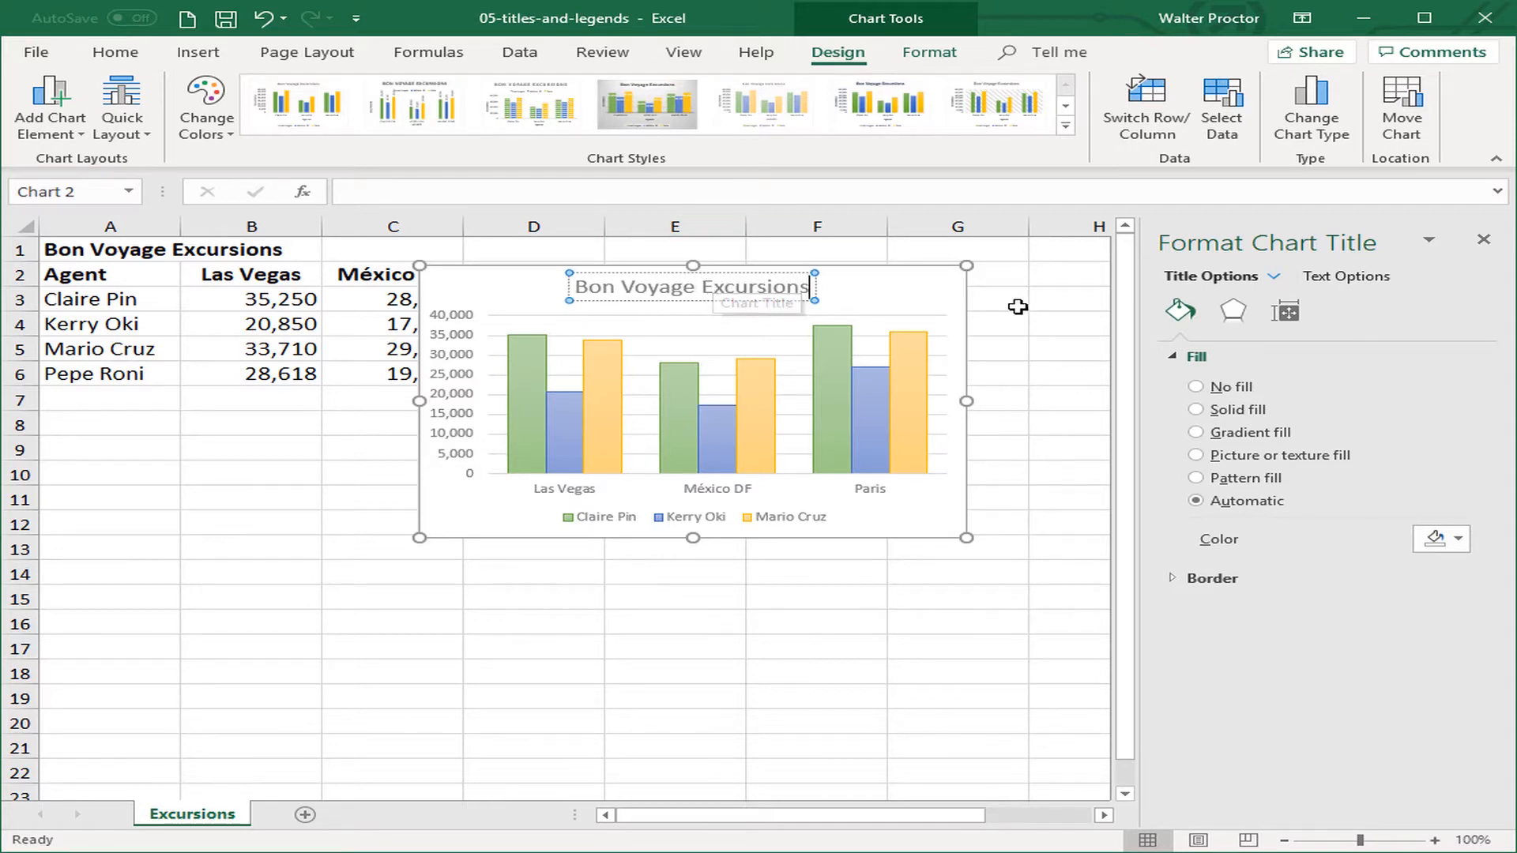
click(918, 297)
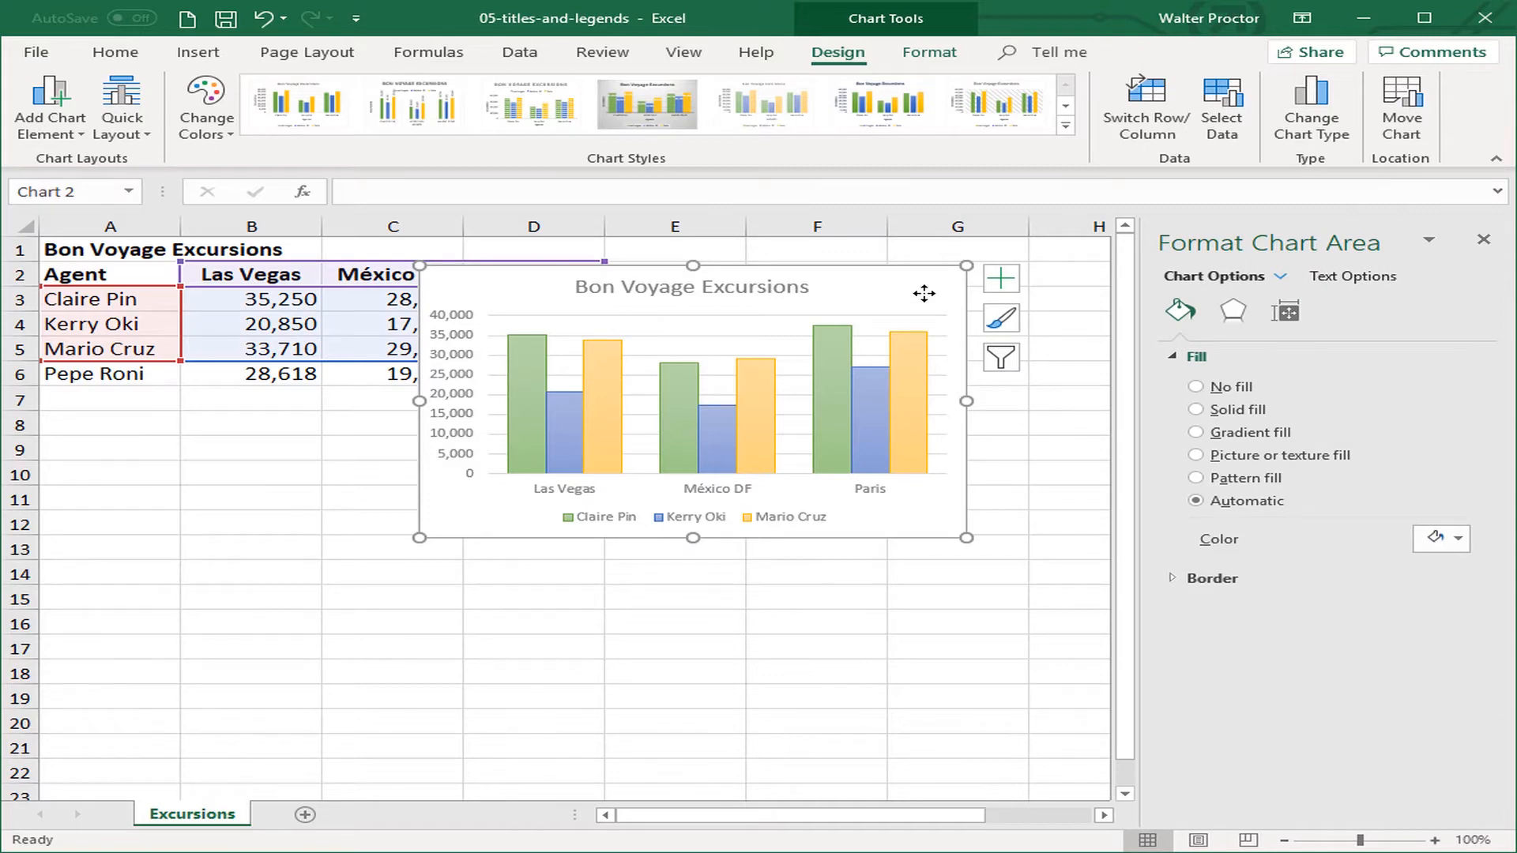
click(1483, 242)
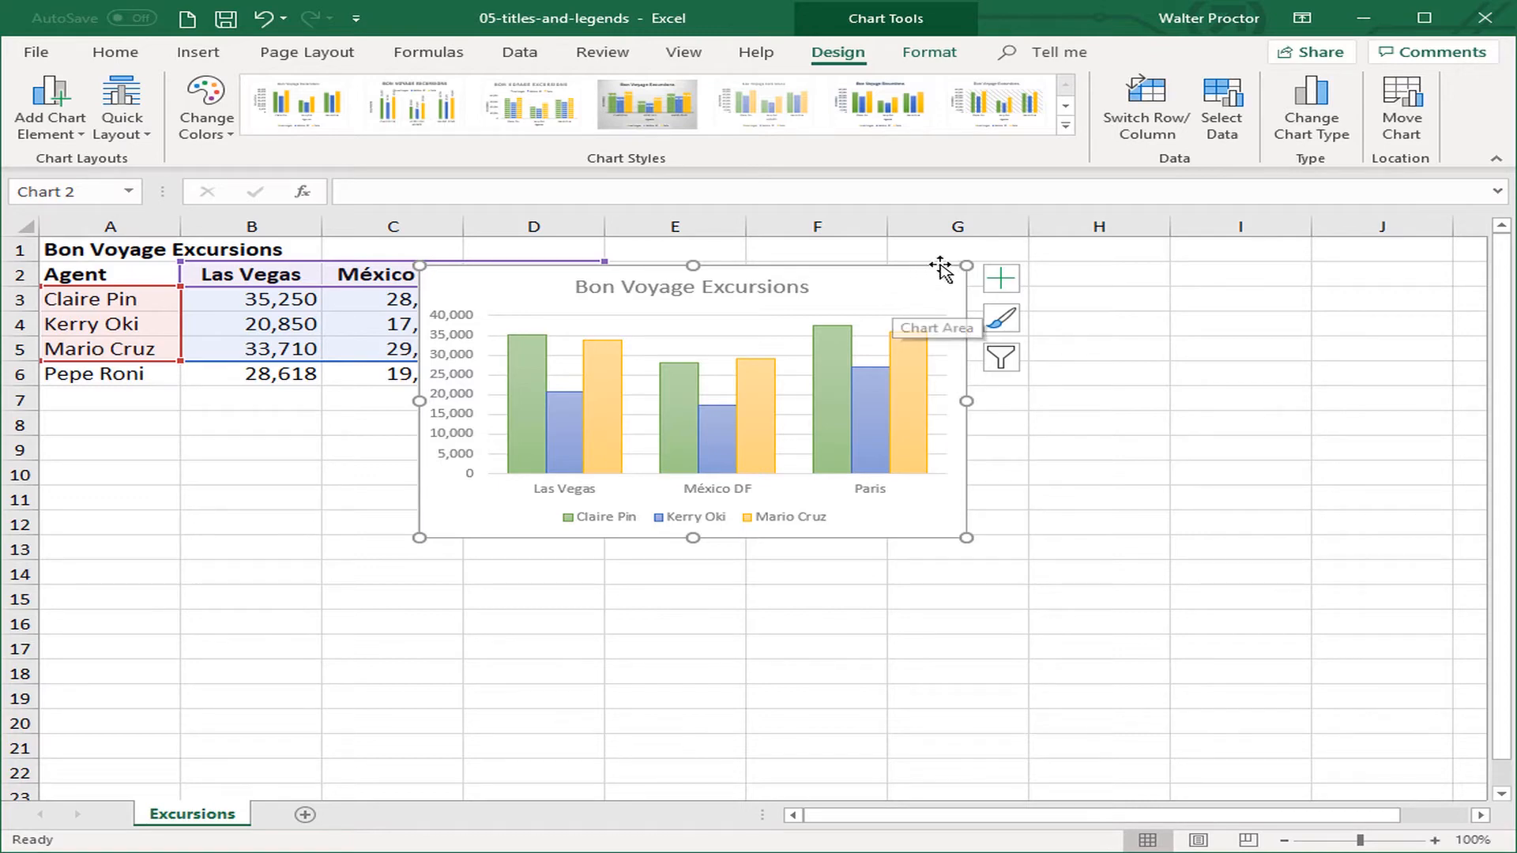
Step: Try the chart without its axes and with axis titles, restoring the original elements after each trial
click(999, 281)
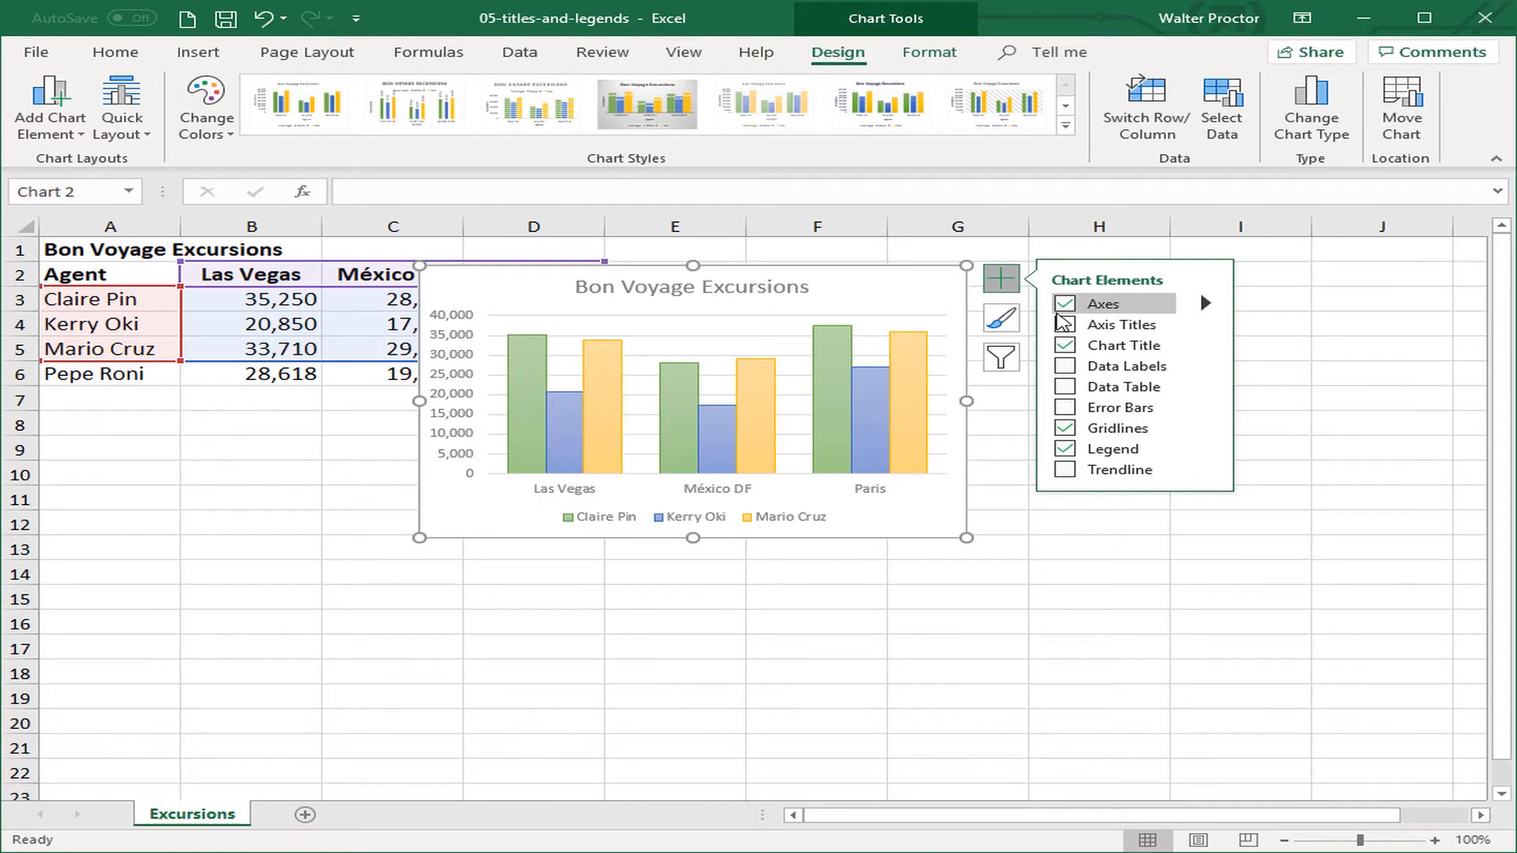
click(1065, 303)
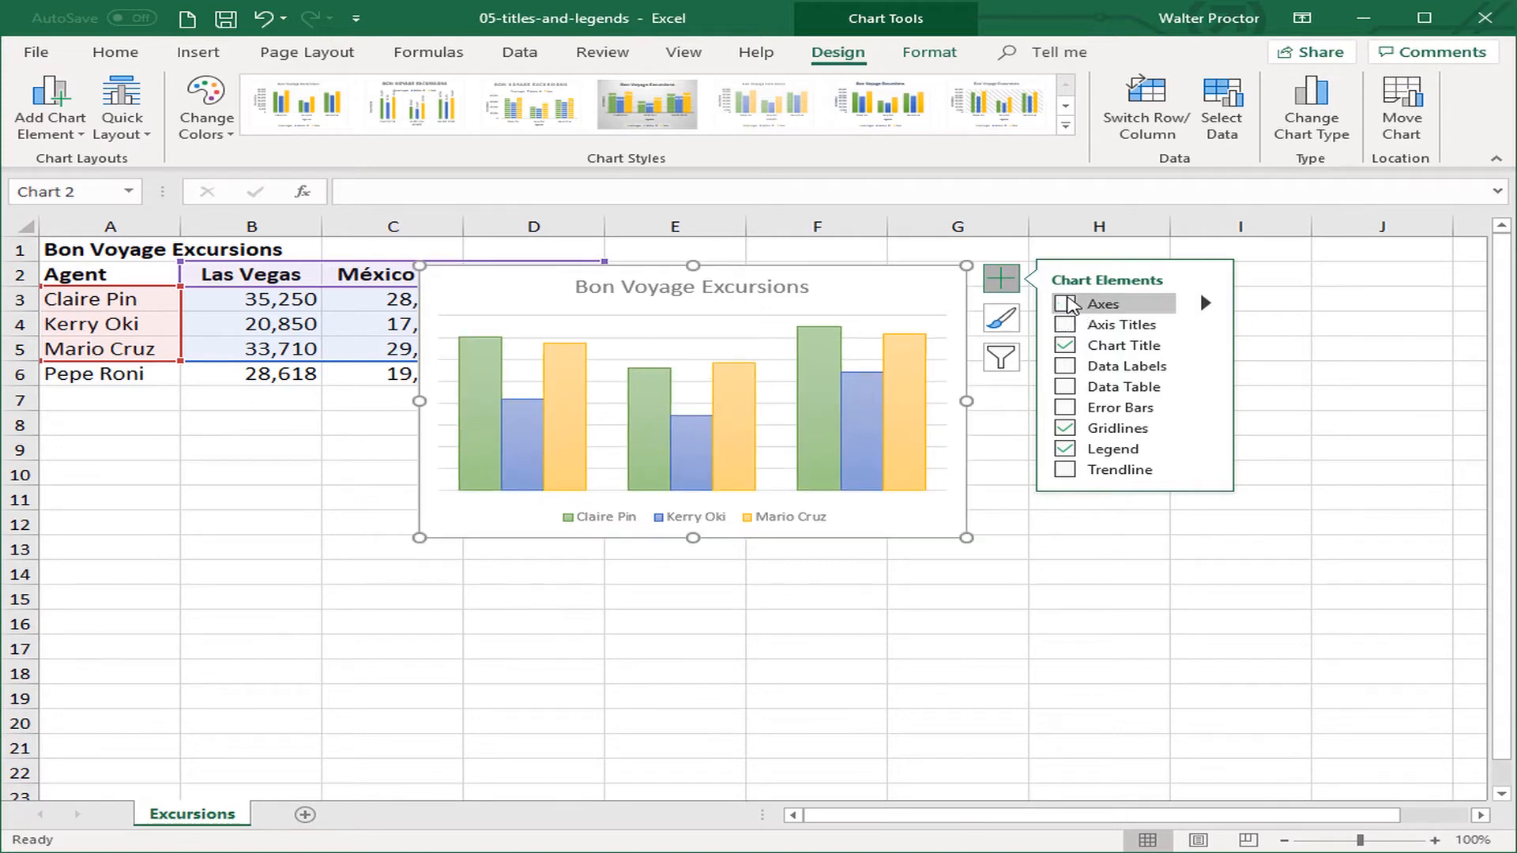
click(1067, 303)
click(1065, 325)
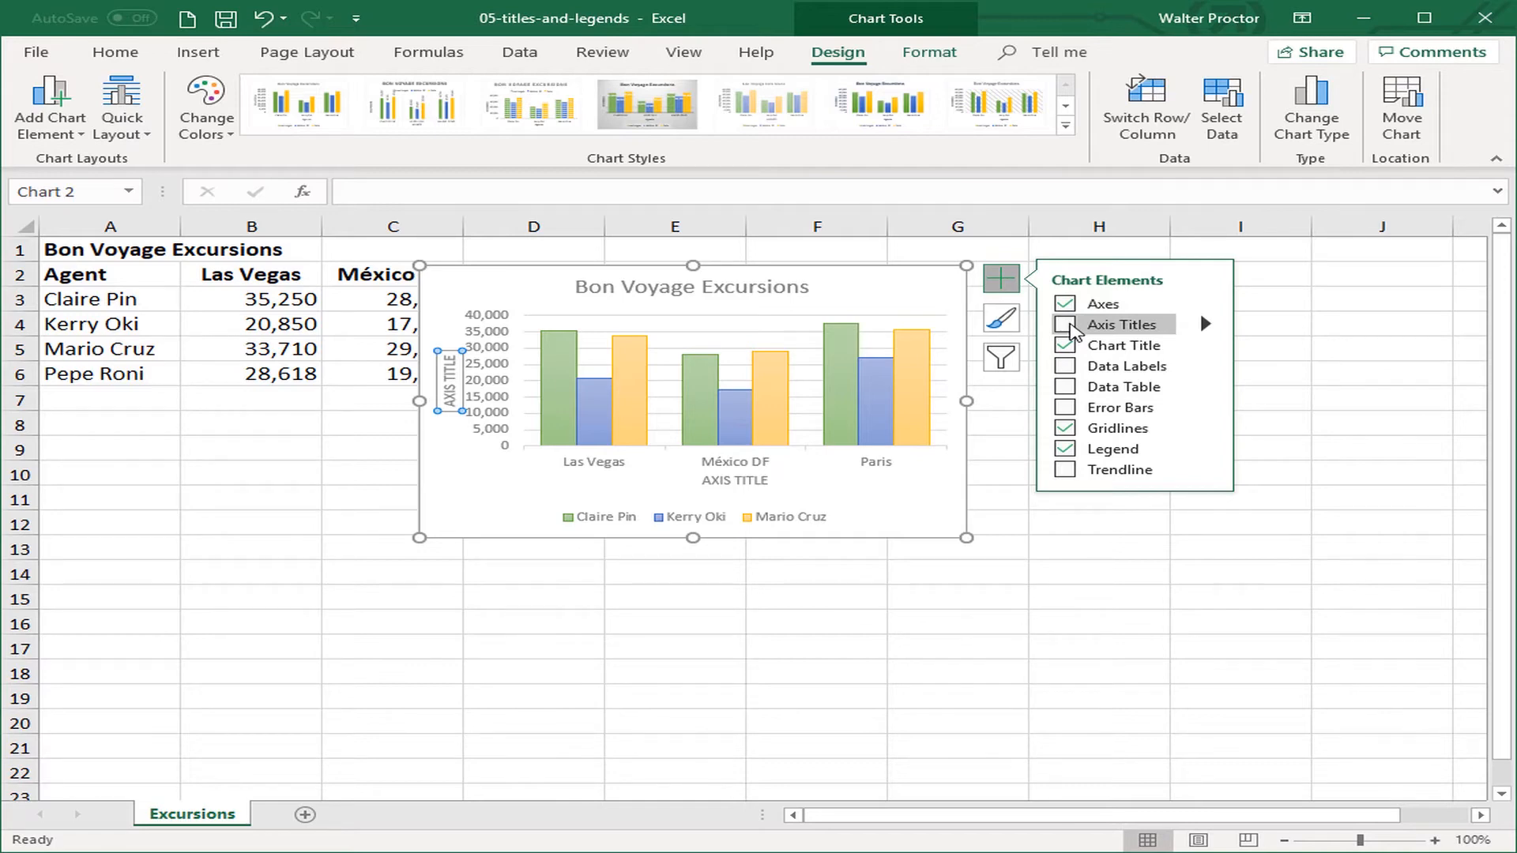
click(1066, 325)
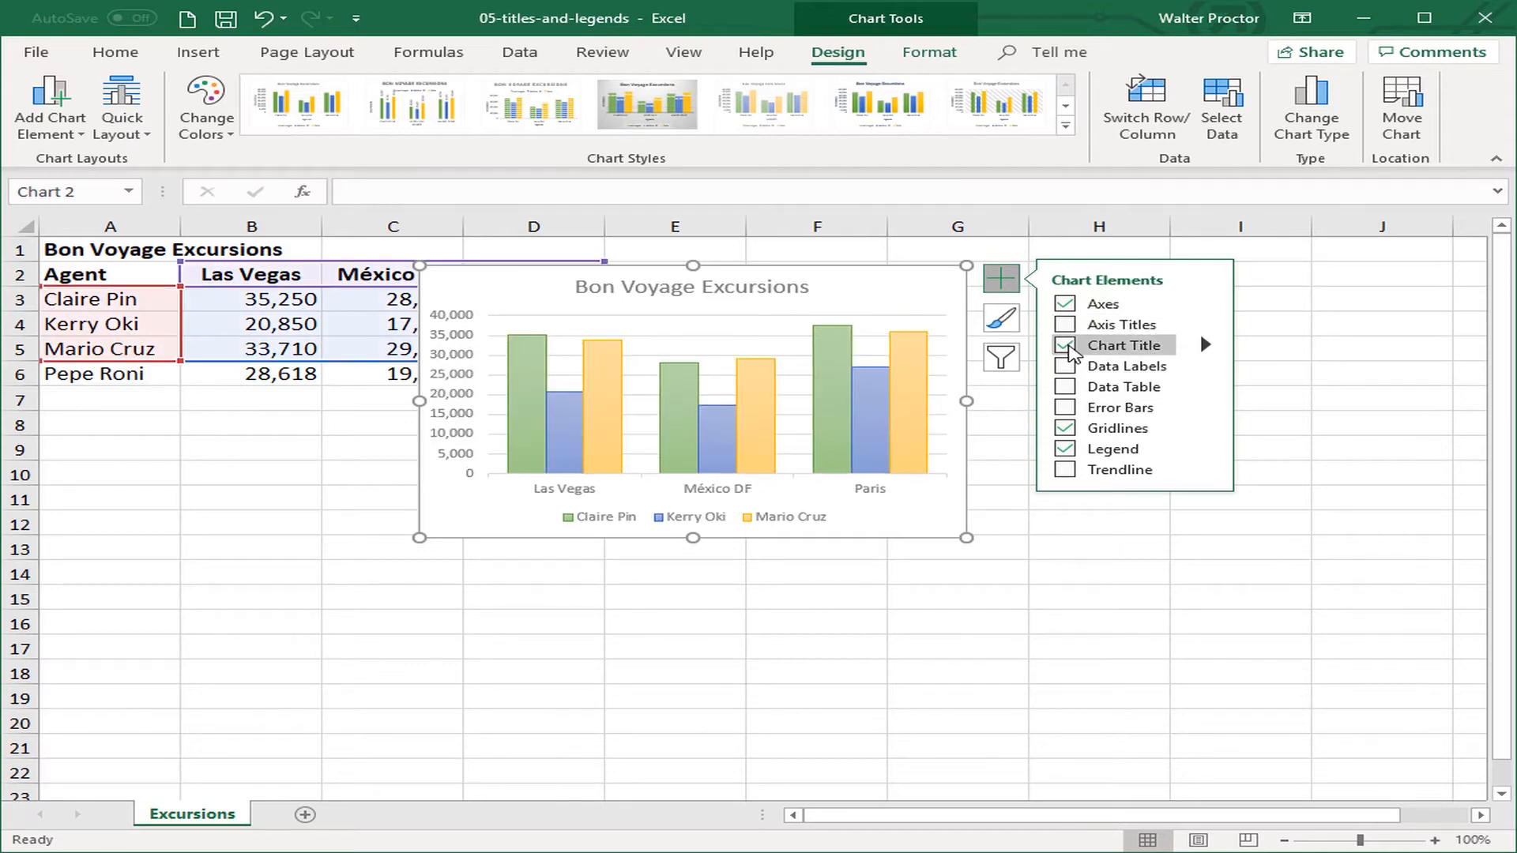
click(1067, 366)
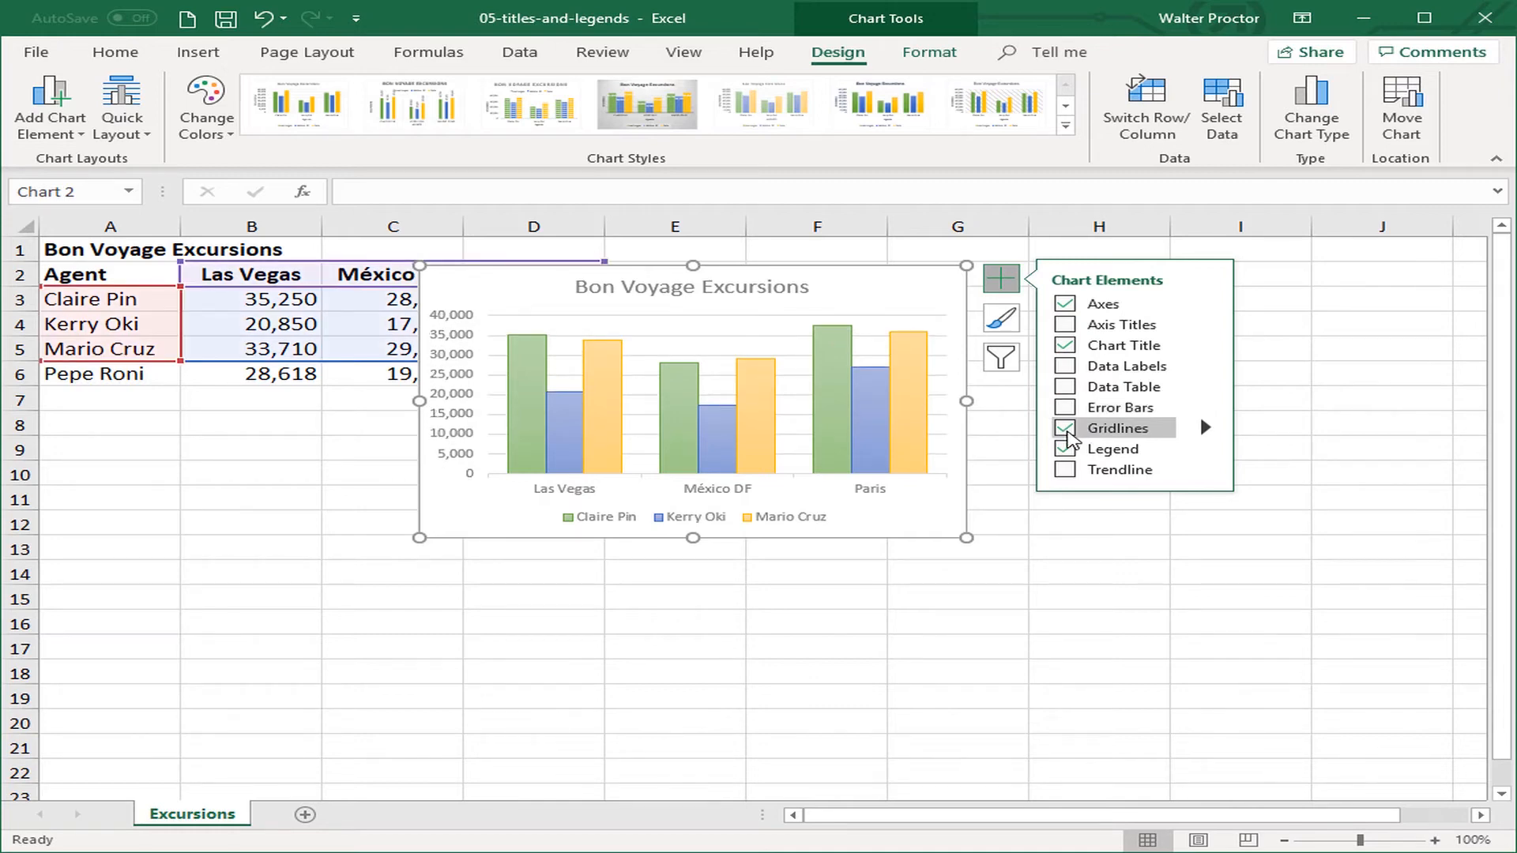
click(1205, 428)
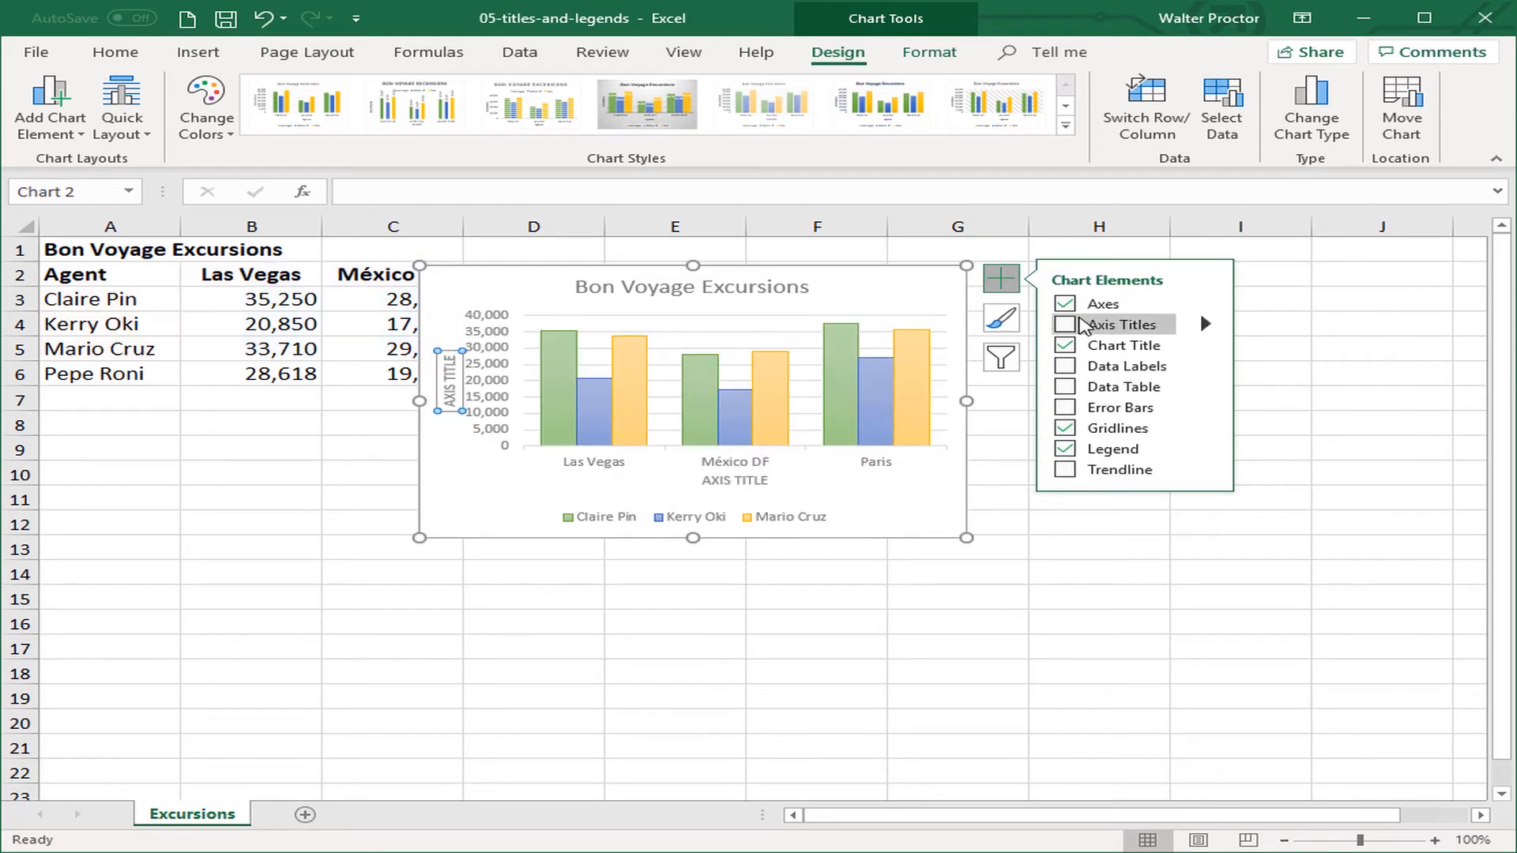
Step: Add axis titles to the chart and set the horizontal axis title to "EXCURSION"
click(1080, 322)
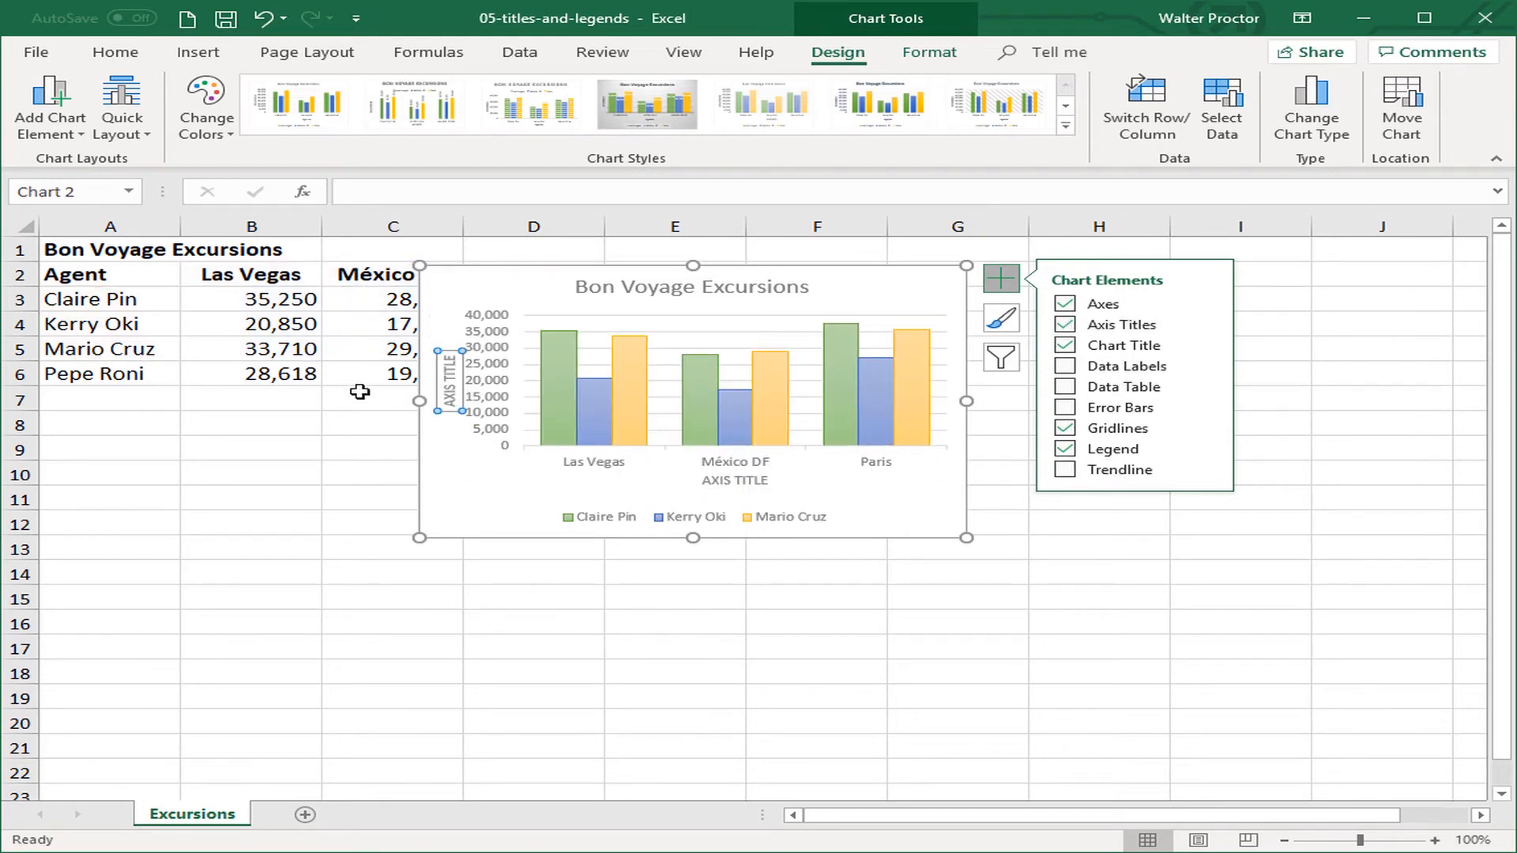
double_click(727, 484)
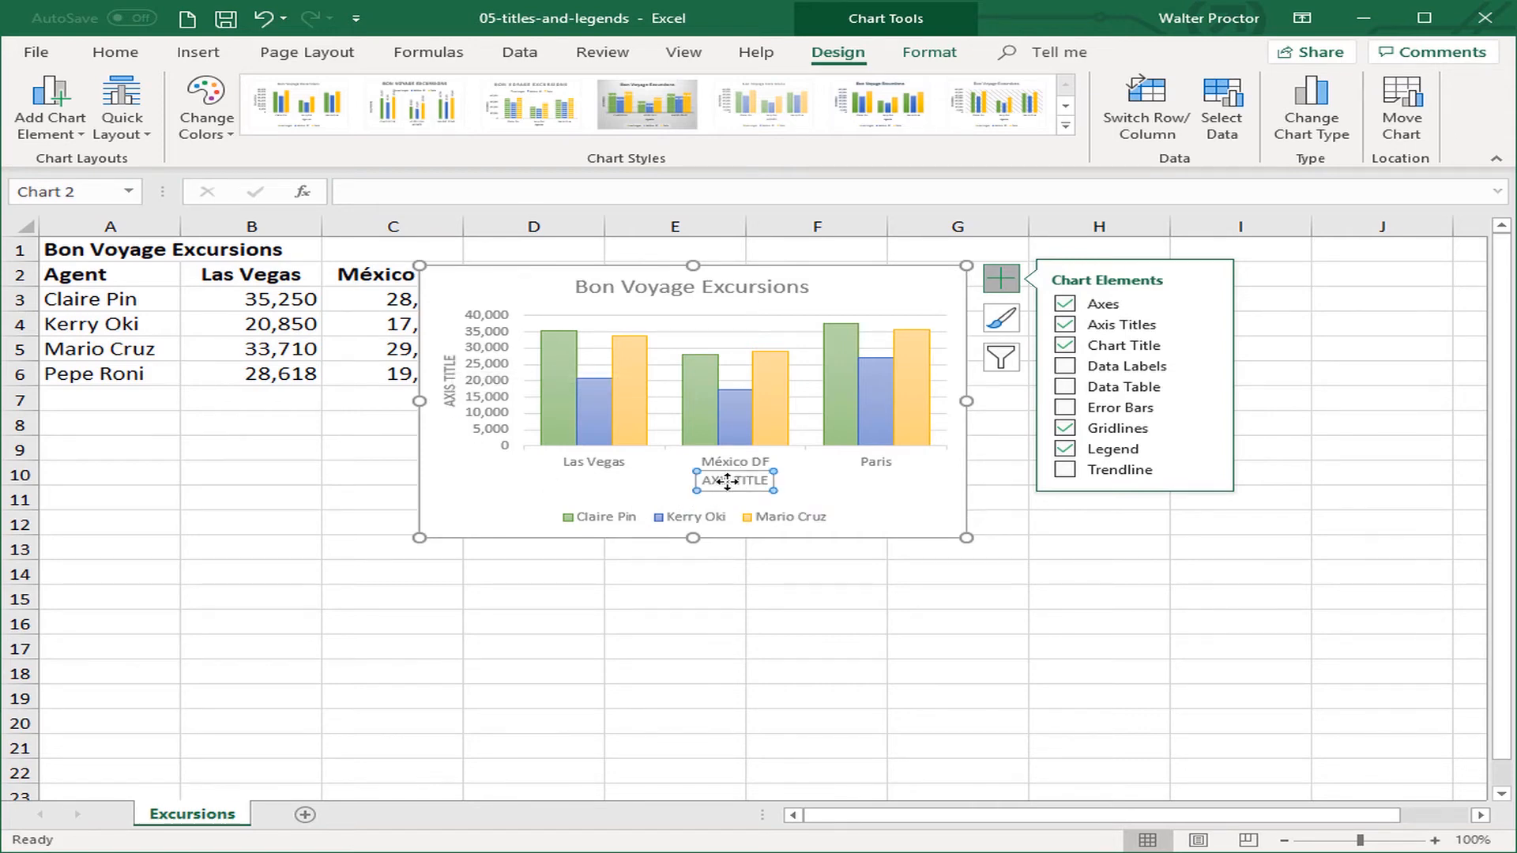
triple_click(737, 484)
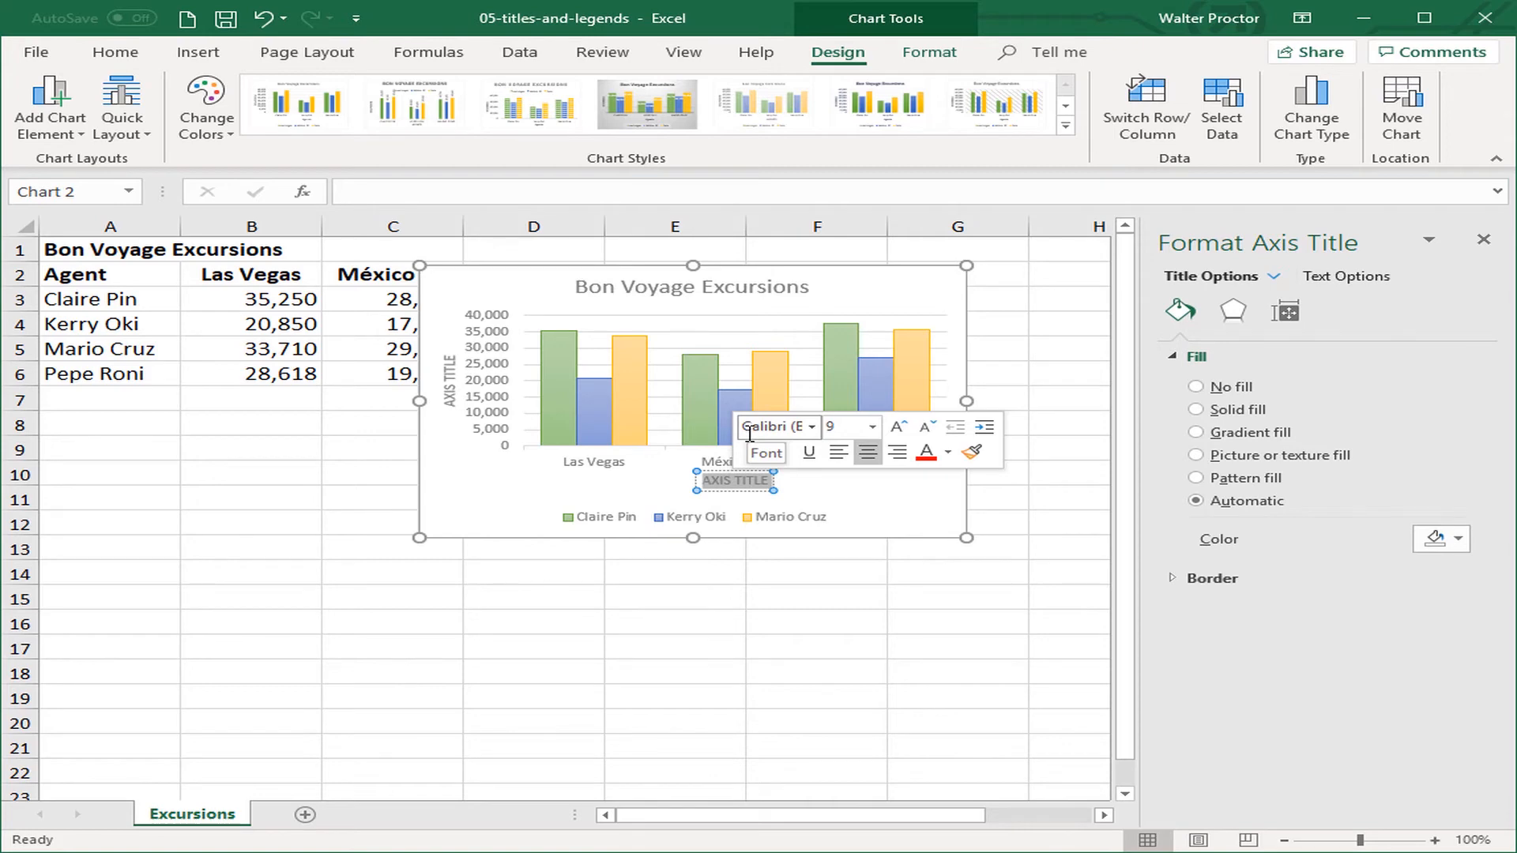
text(Excursio)
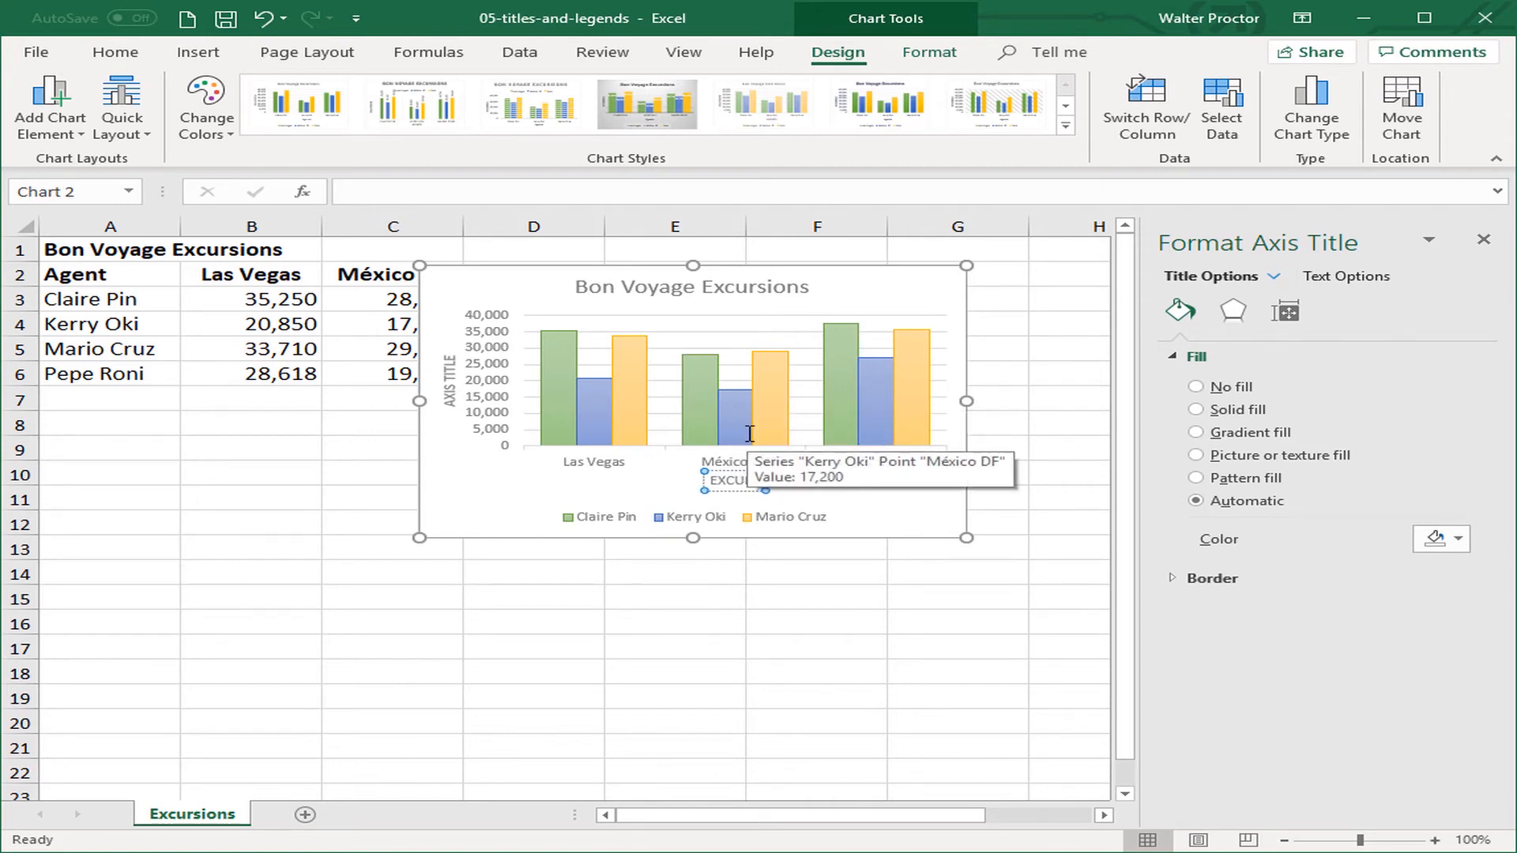
text(ns)
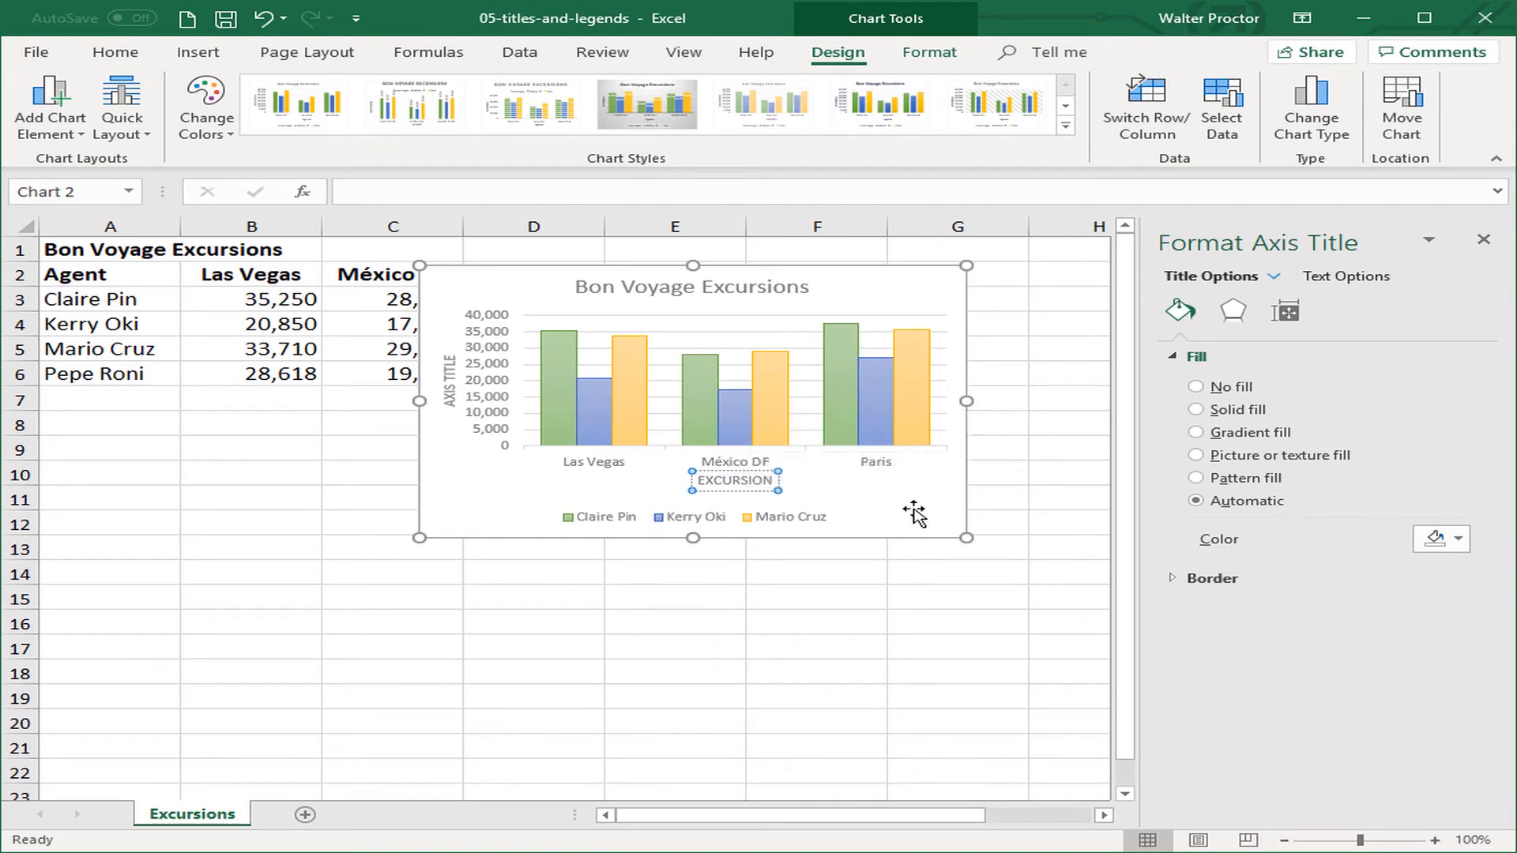
click(908, 509)
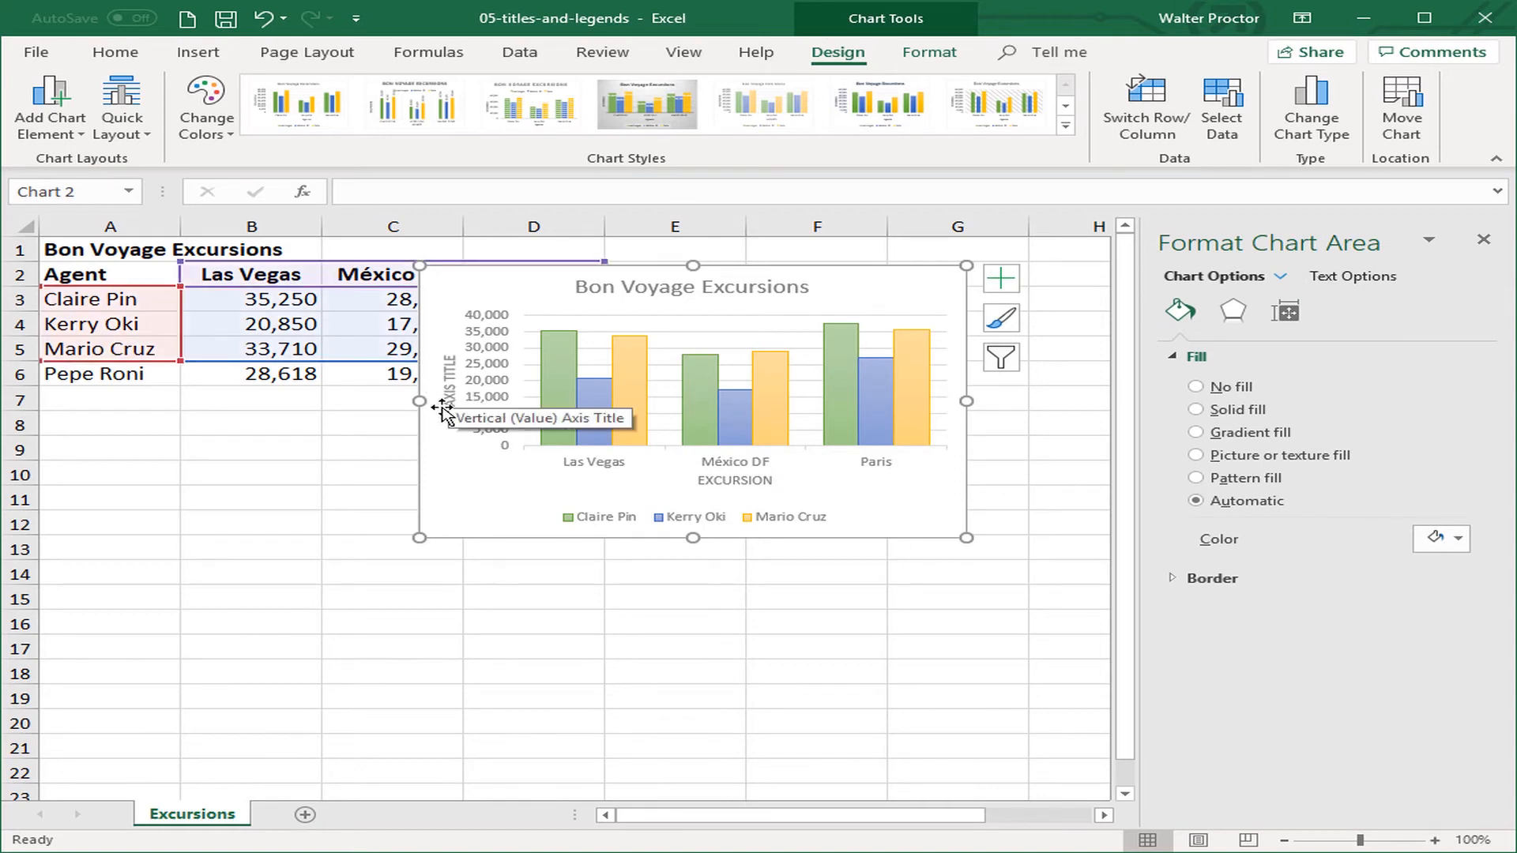
Step: Set the vertical axis title to "SALES" and close the axis title formatting options
click(449, 399)
triple_click(453, 399)
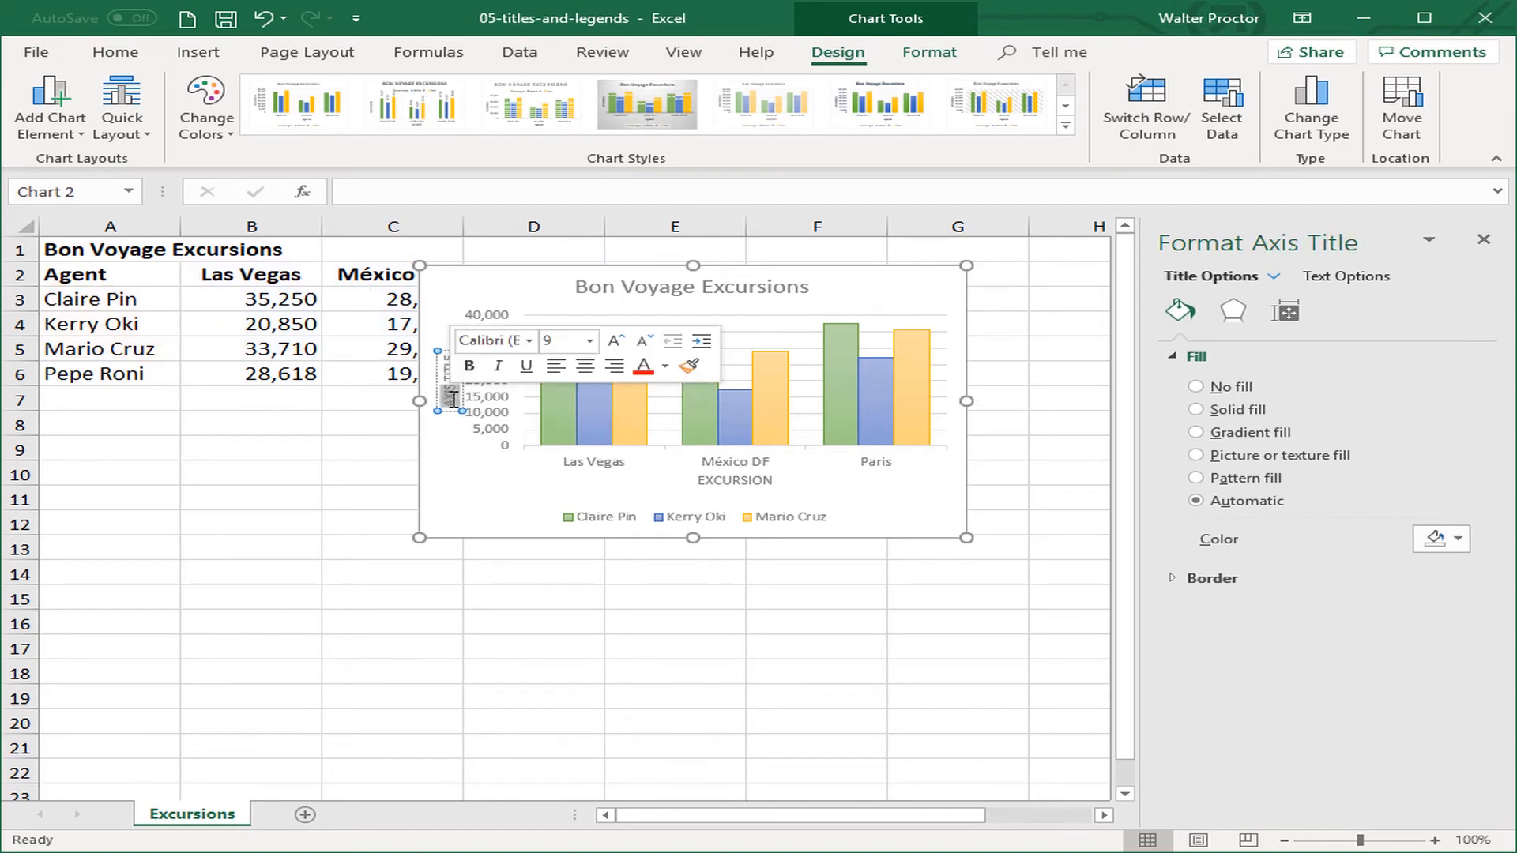
text(SALES)
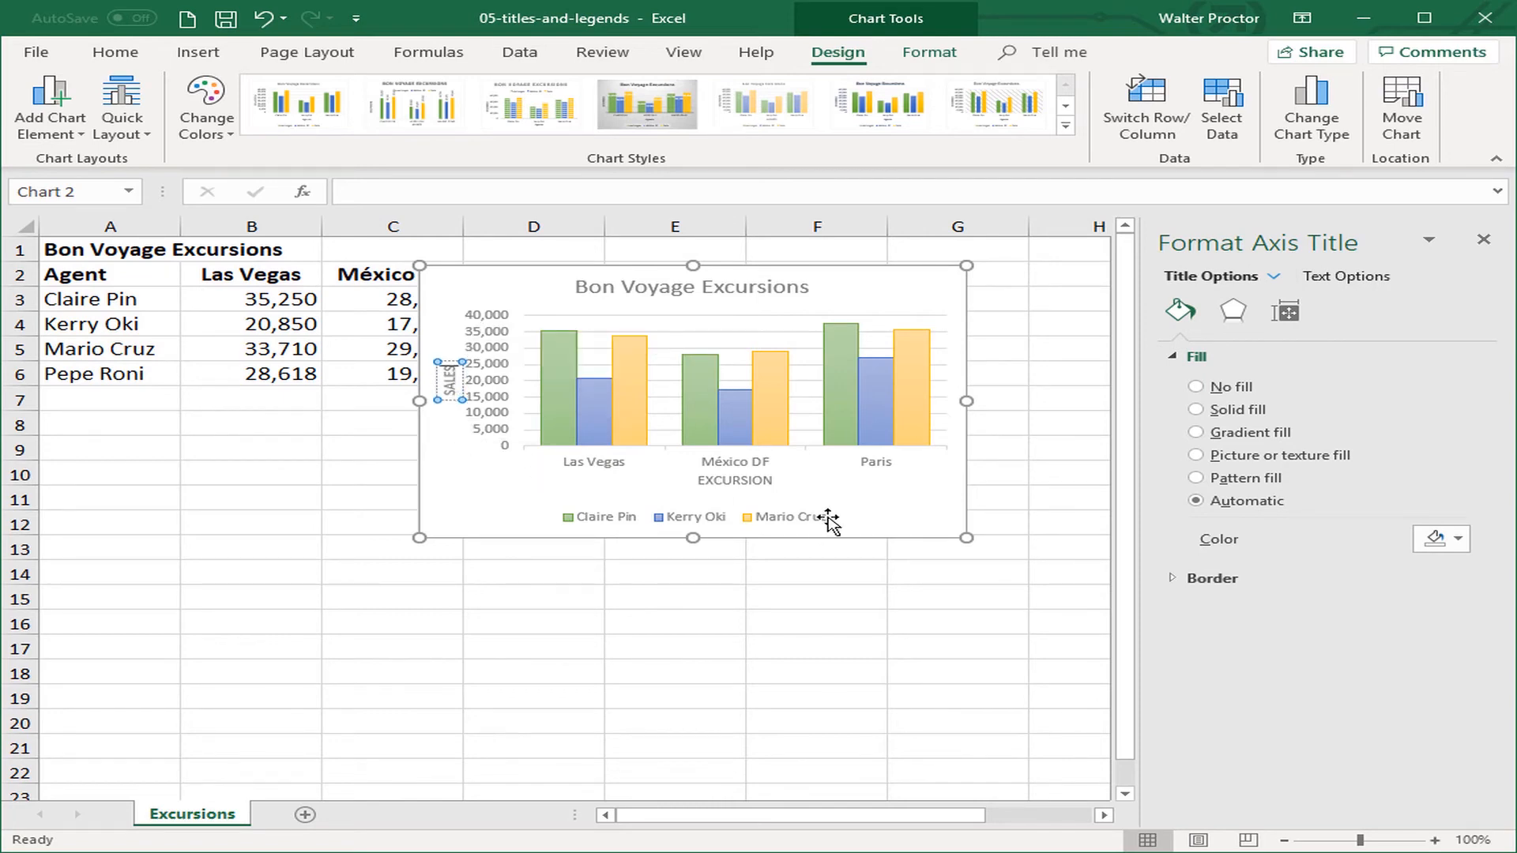
click(908, 501)
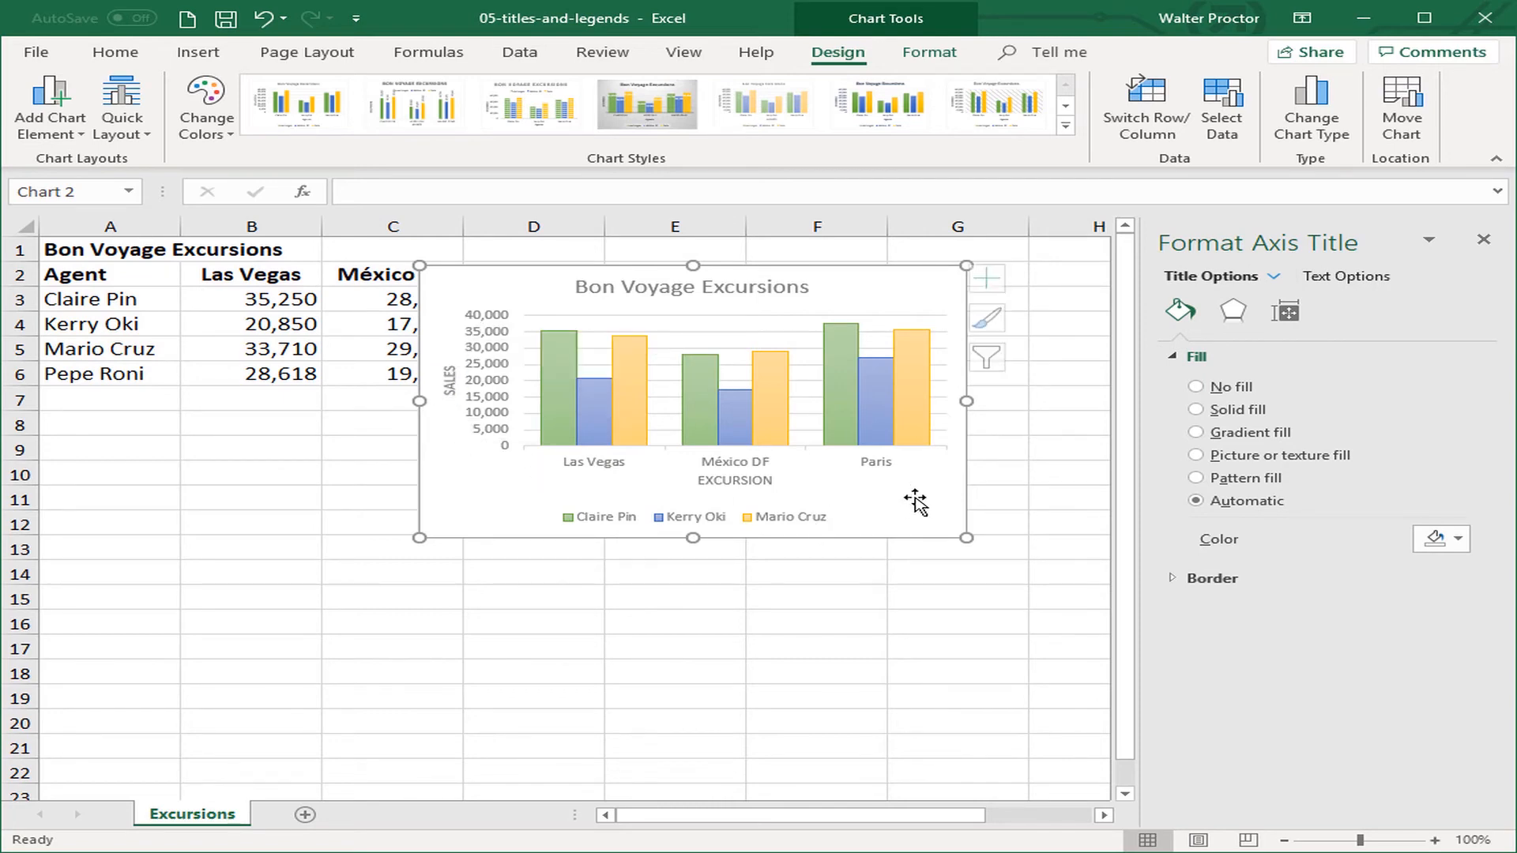
click(1484, 239)
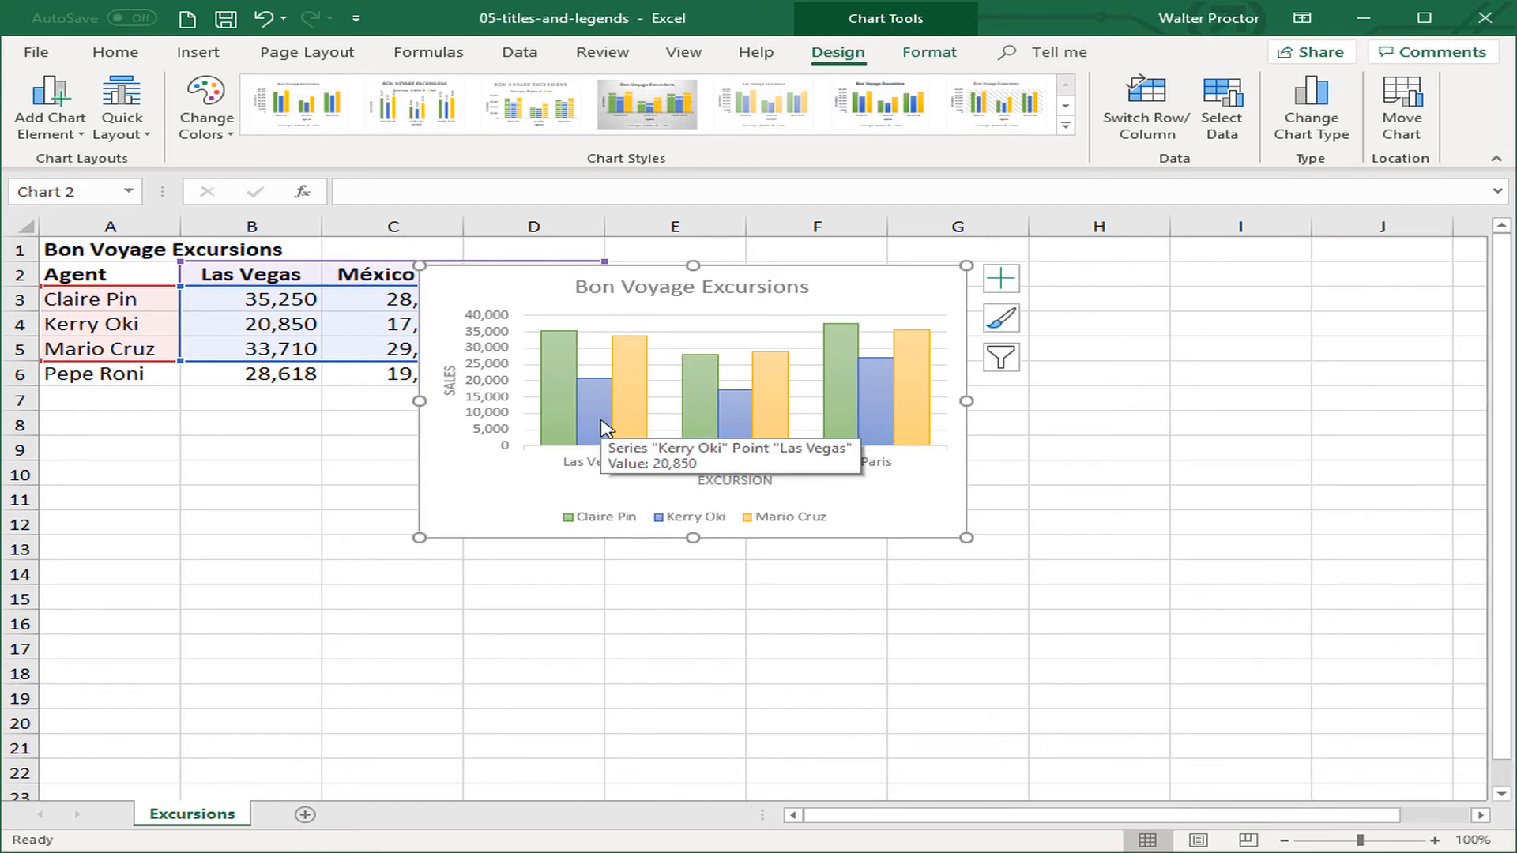
Step: Move the chart legend to the Top position and deselect the chart
click(1006, 285)
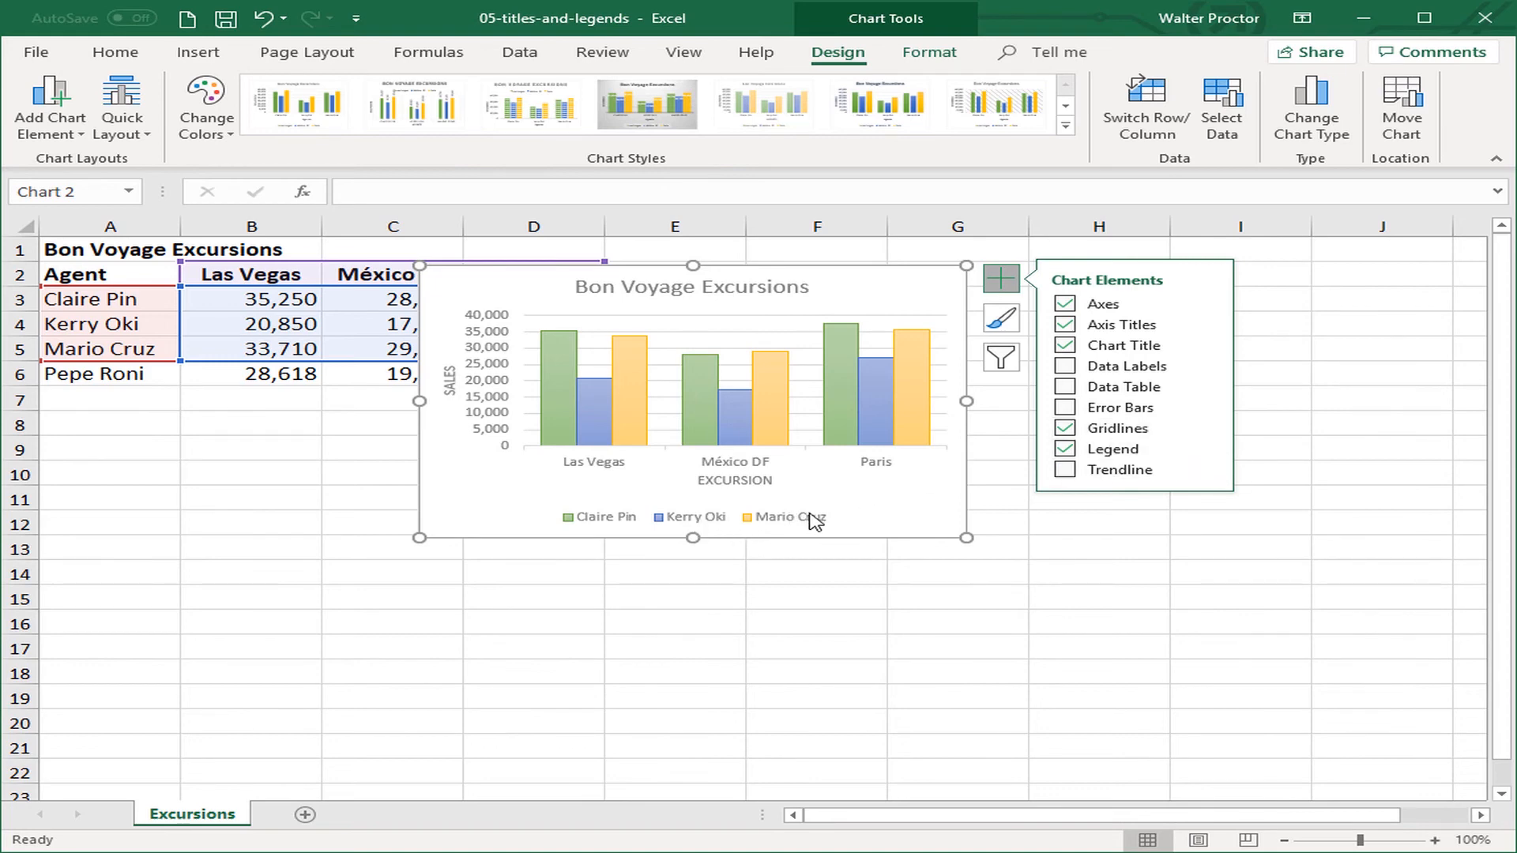
click(1206, 448)
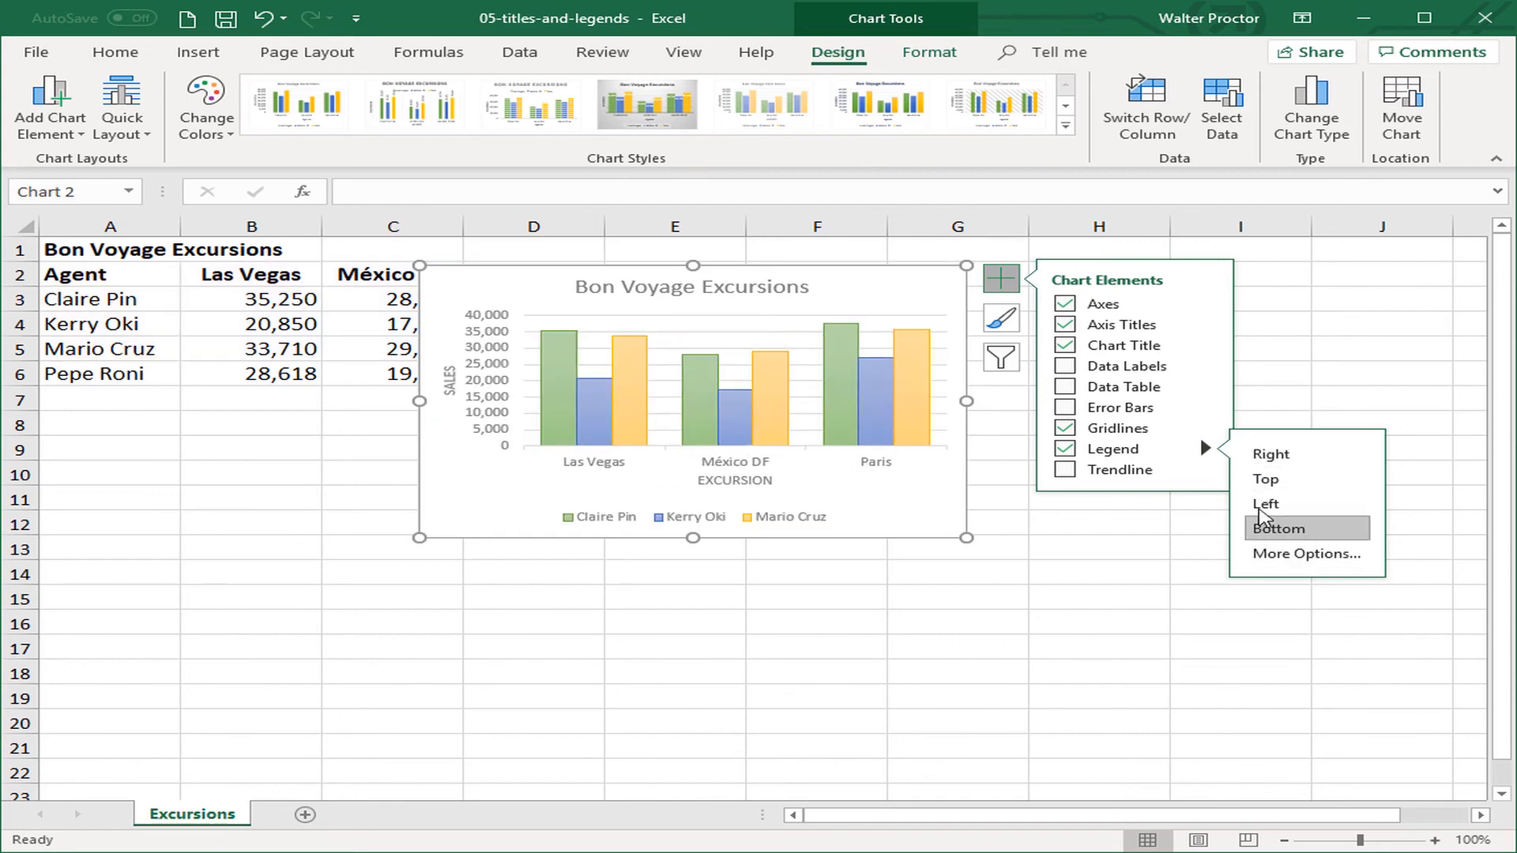
click(1264, 480)
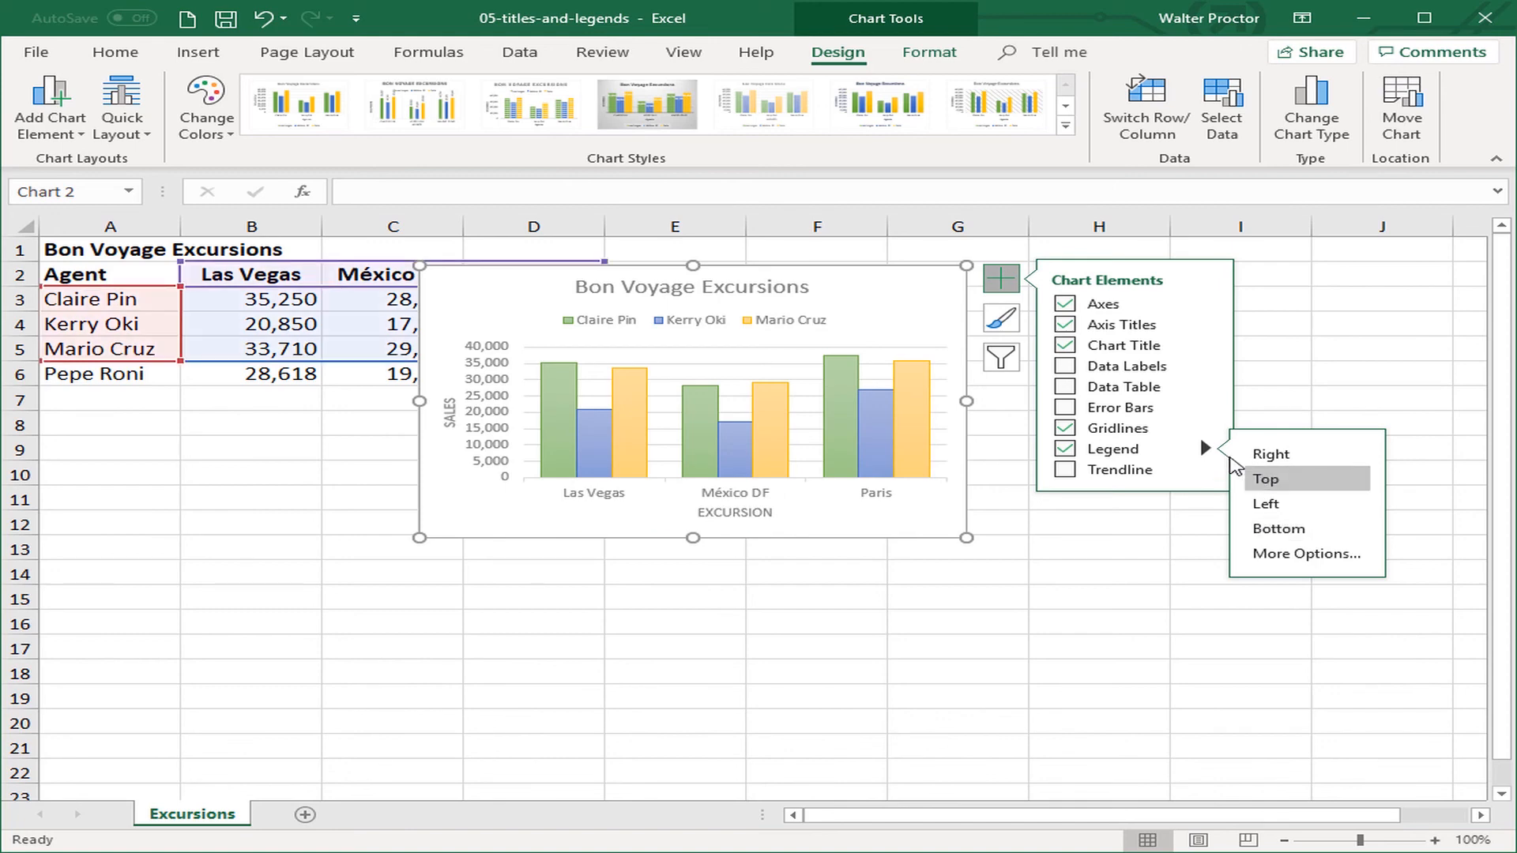
click(1001, 278)
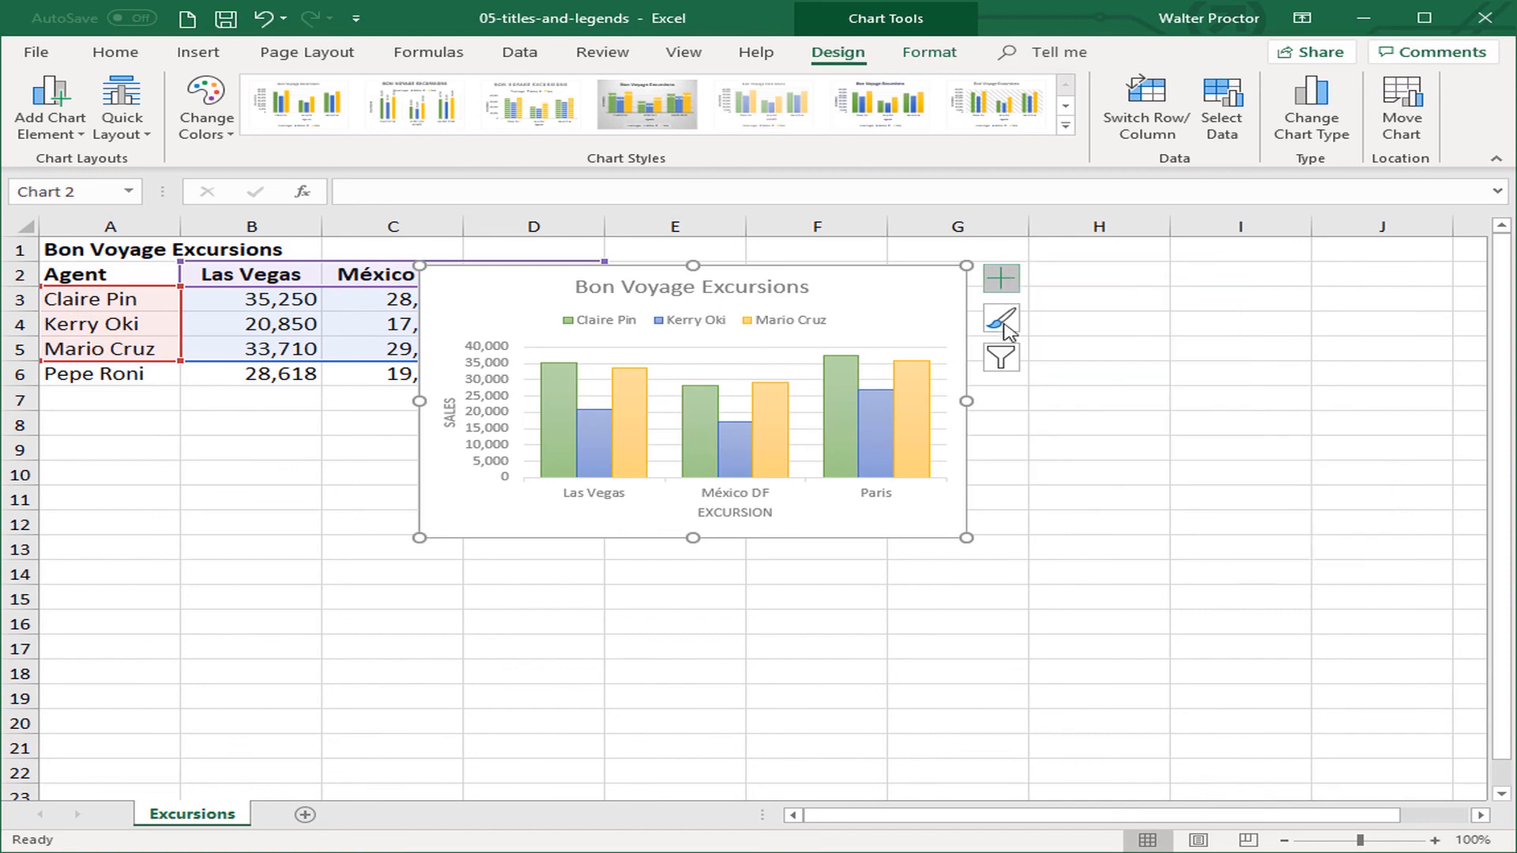
click(1115, 515)
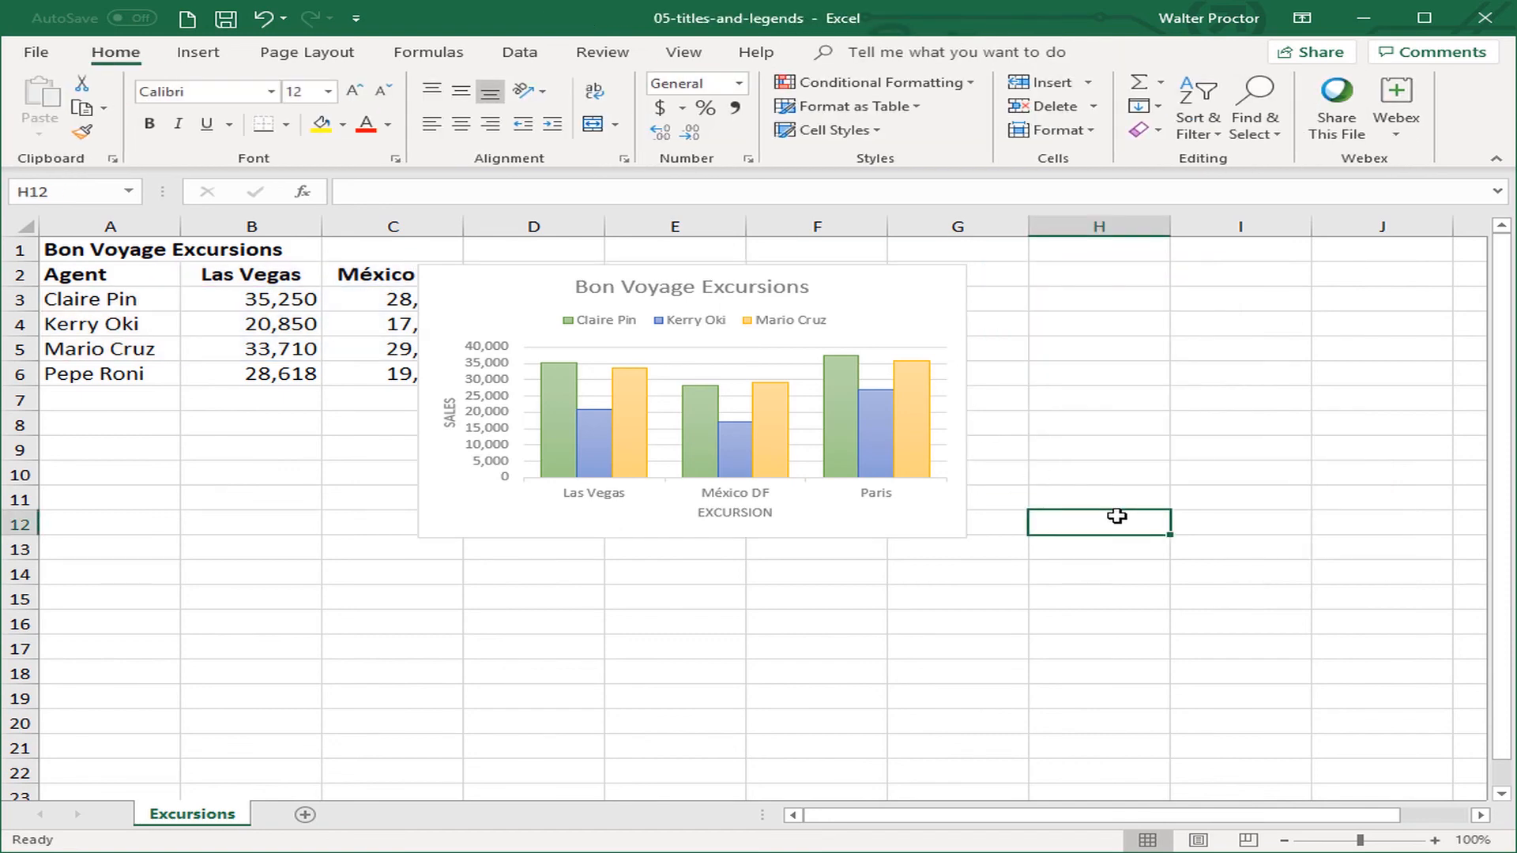